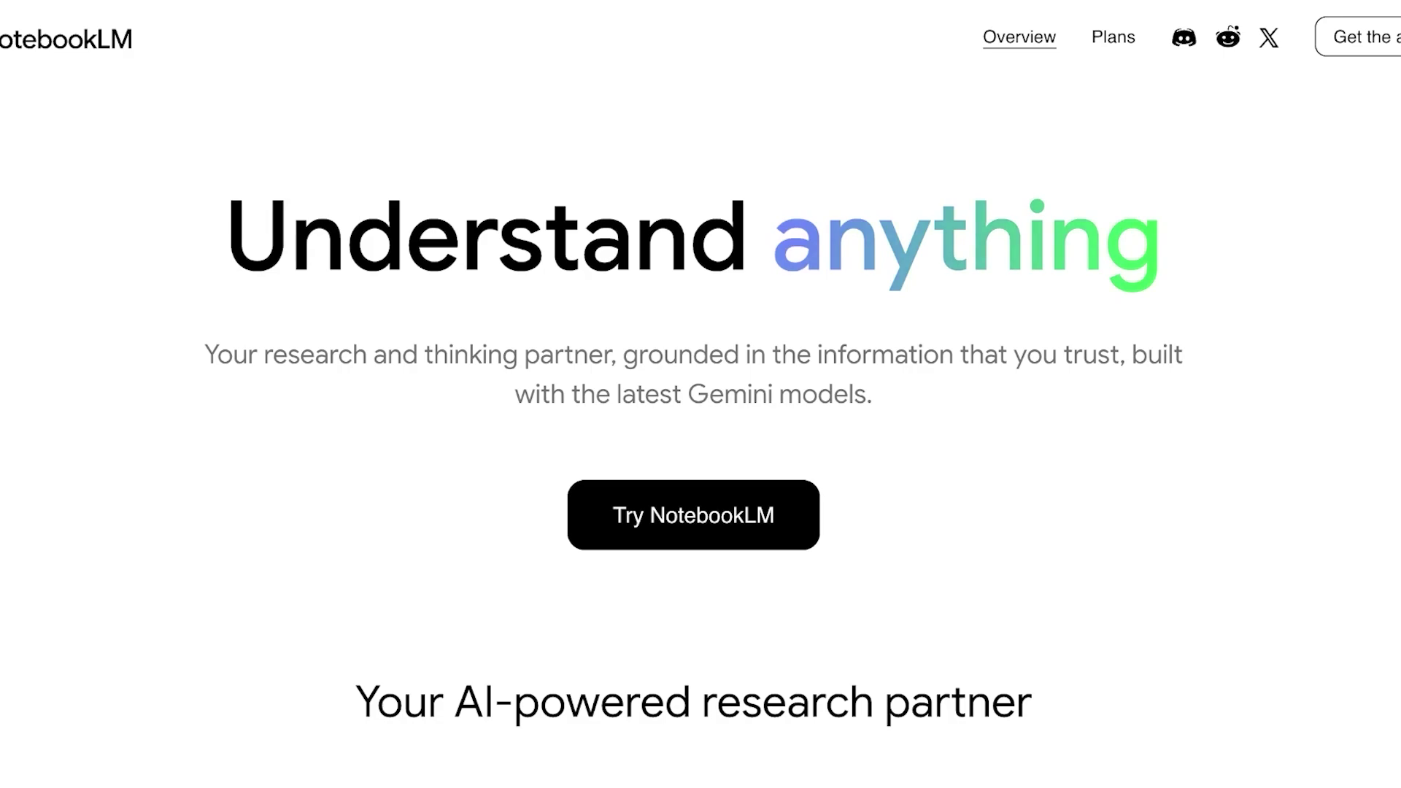
Review the NotebookLM overview page, covering source uploads, source citations, Audio Overview and the privacy statement.
scroll(693, 447, "down", 2)
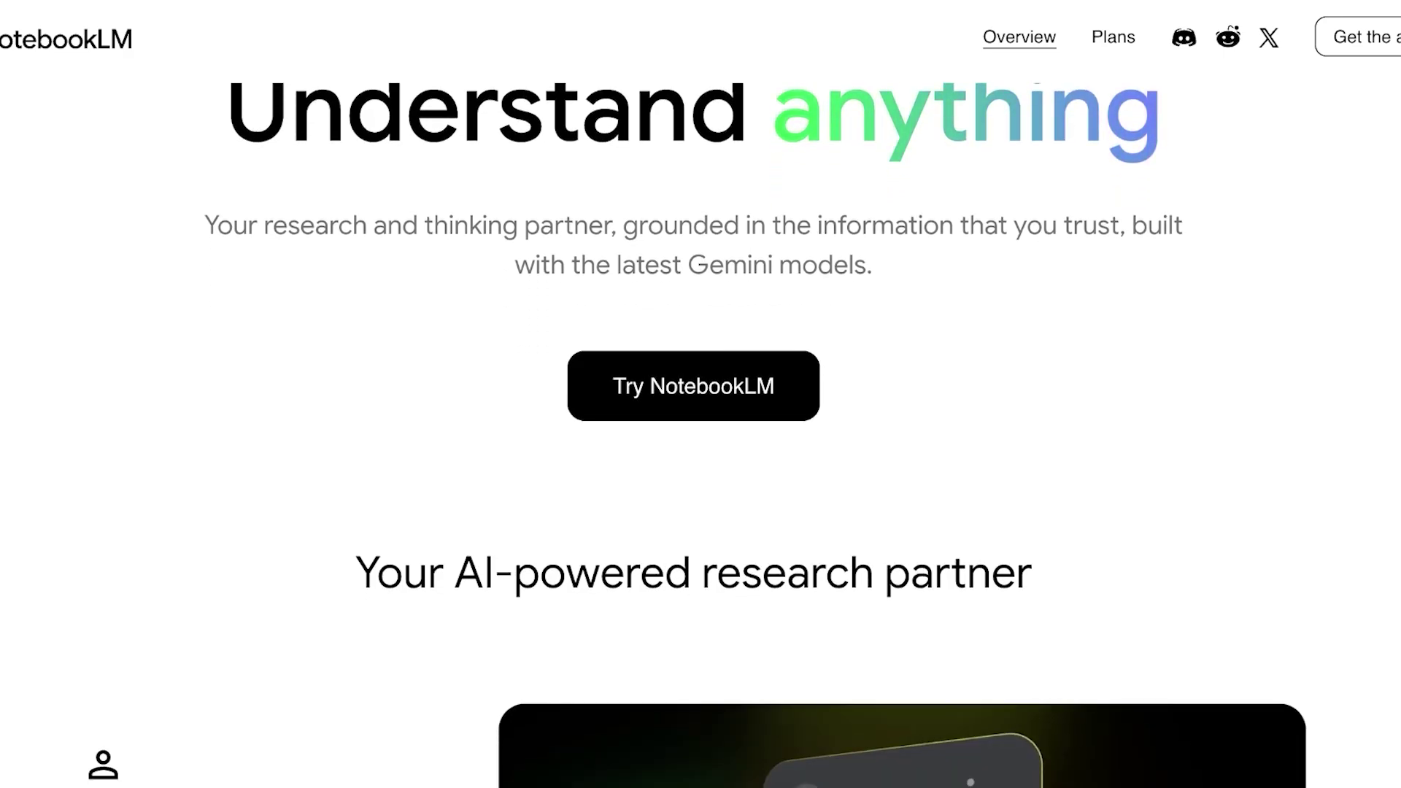
scroll(701, 394, "down", 8)
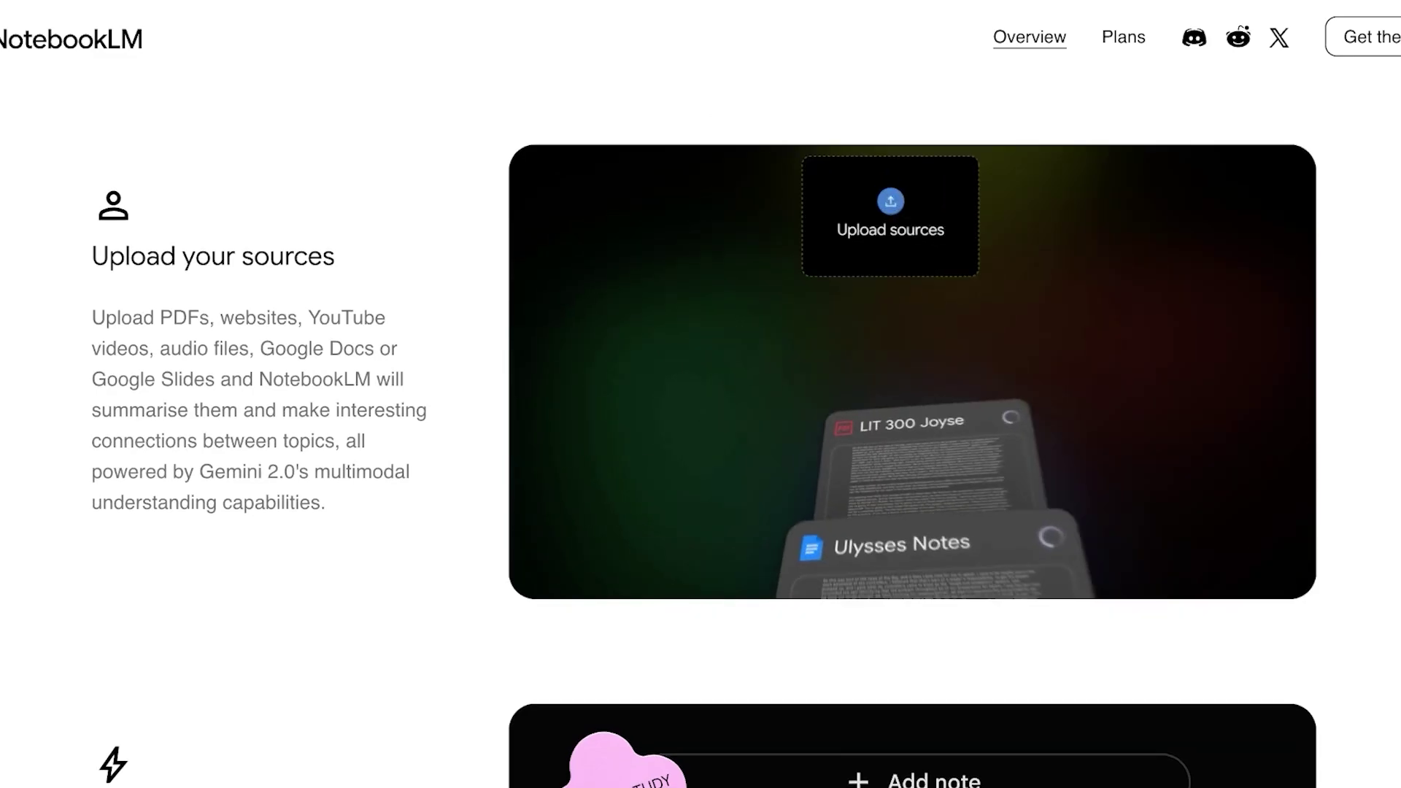
scroll(701, 438, "down", 13)
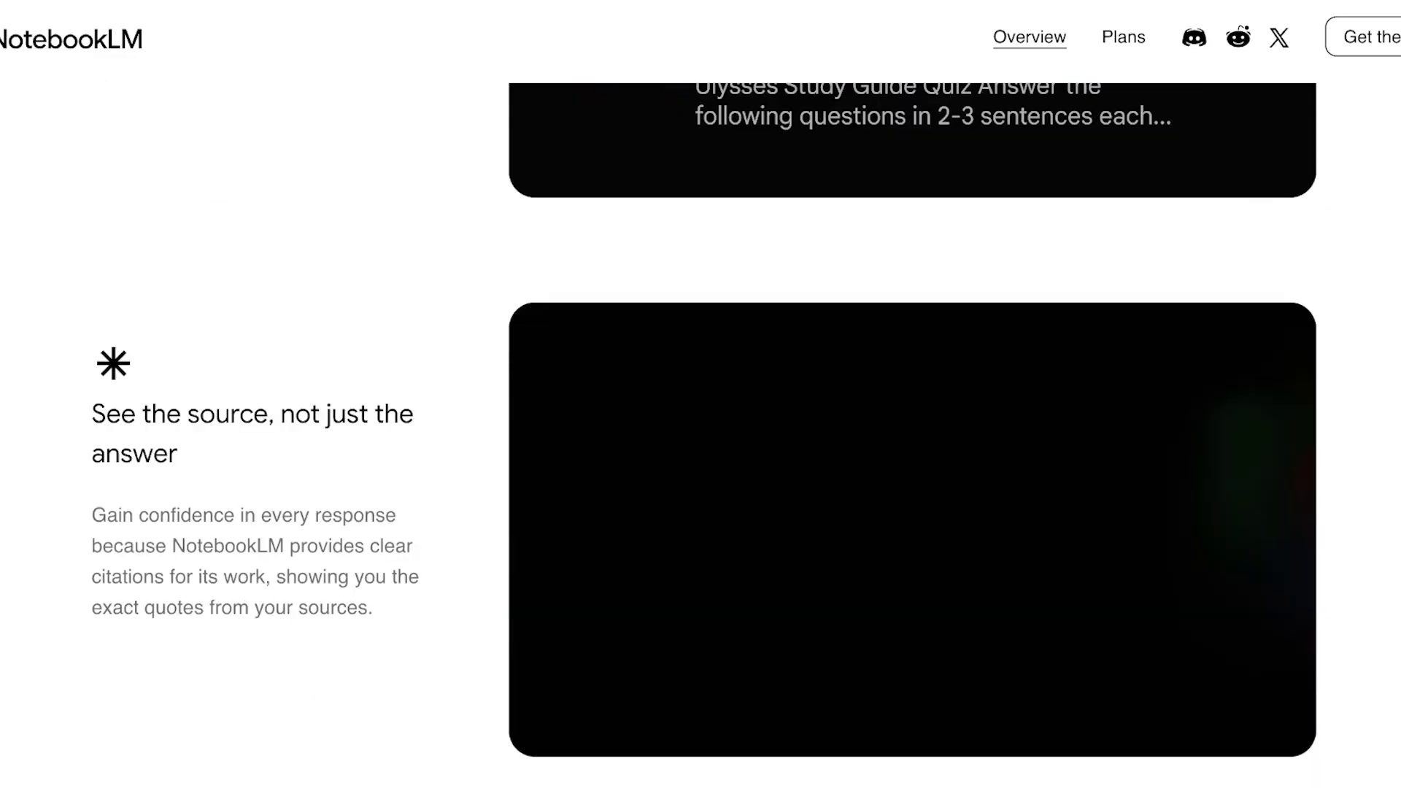
scroll(701, 394, "down", 1)
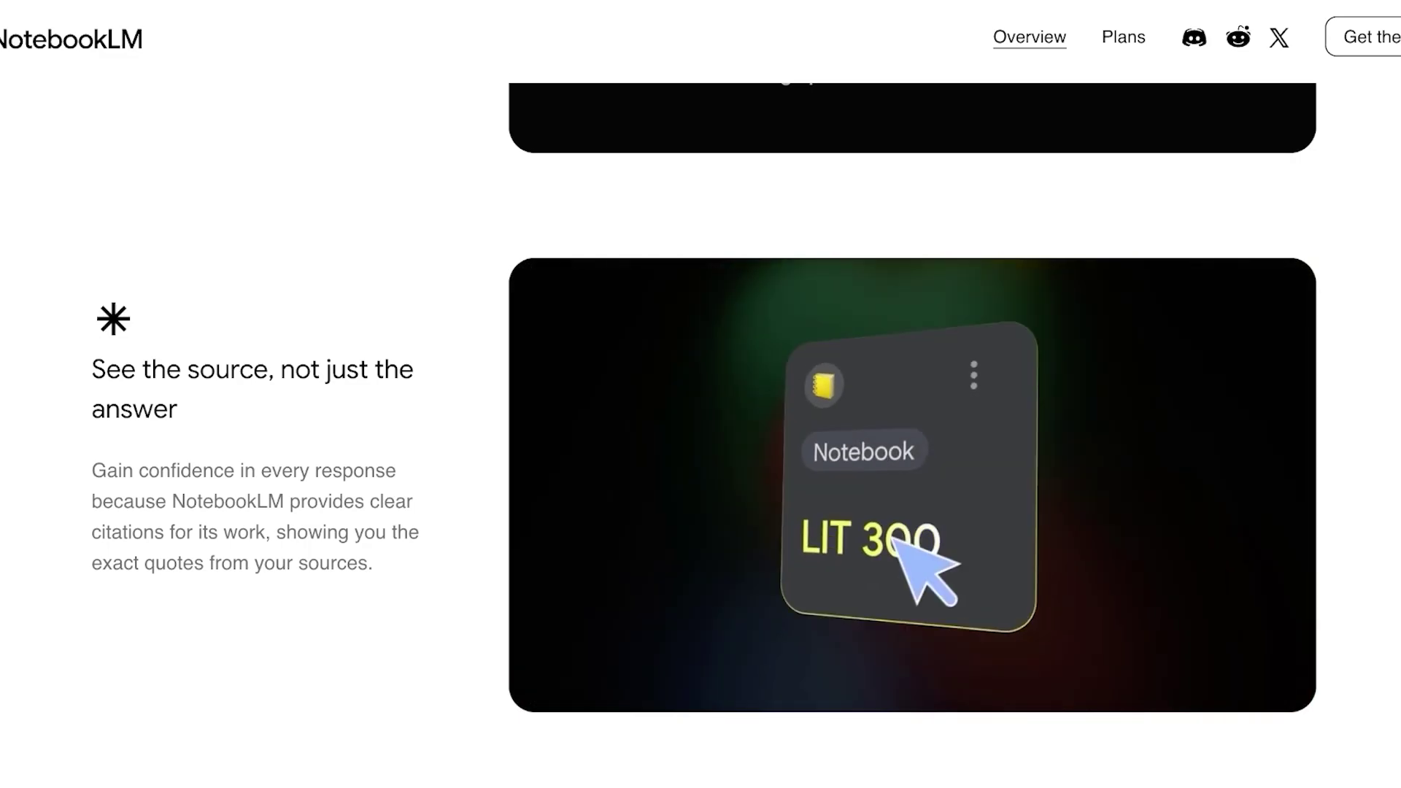
scroll(701, 394, "down", 2)
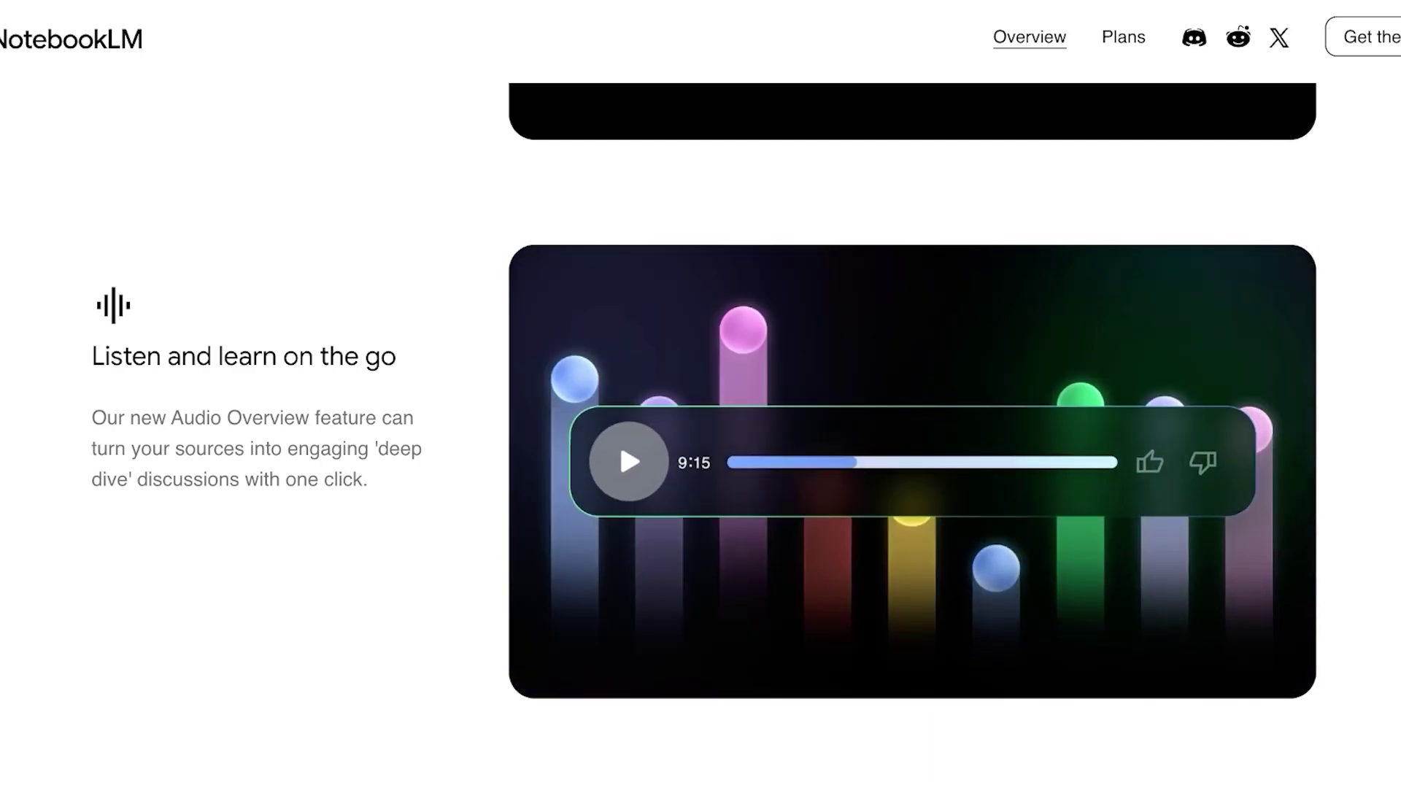
scroll(700, 394, "down", 1)
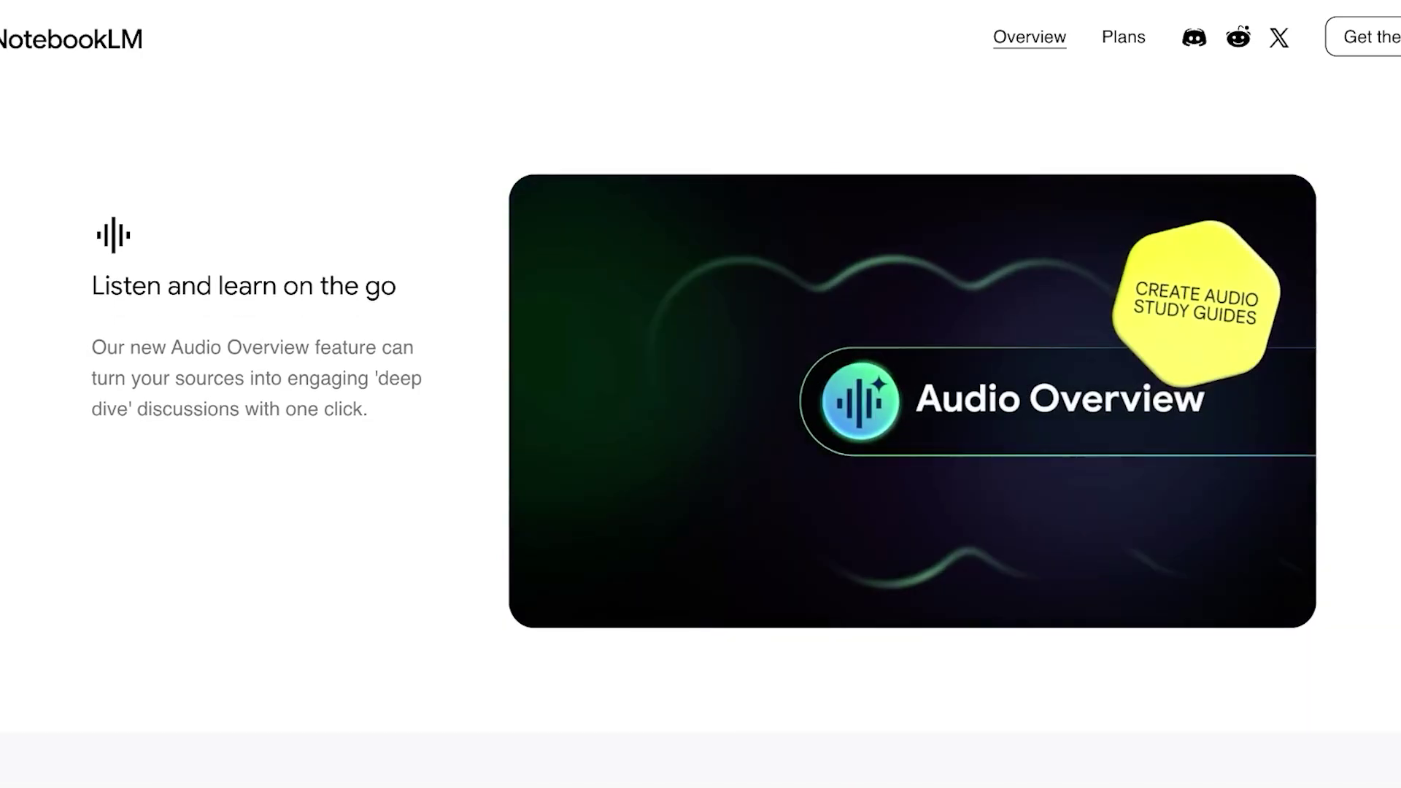
scroll(700, 394, "down", 3)
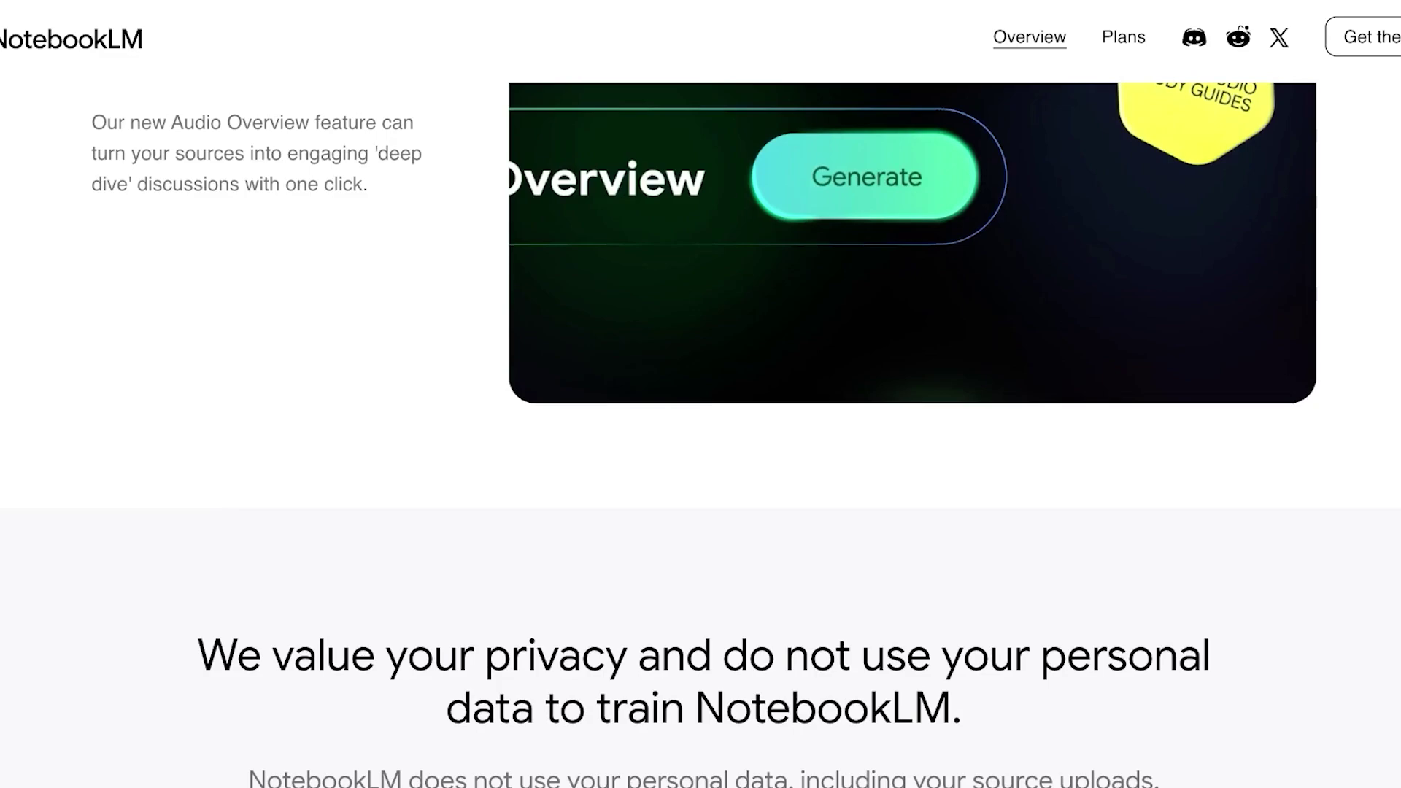
scroll(700, 394, "down", 6)
scroll(700, 394, "up", 20)
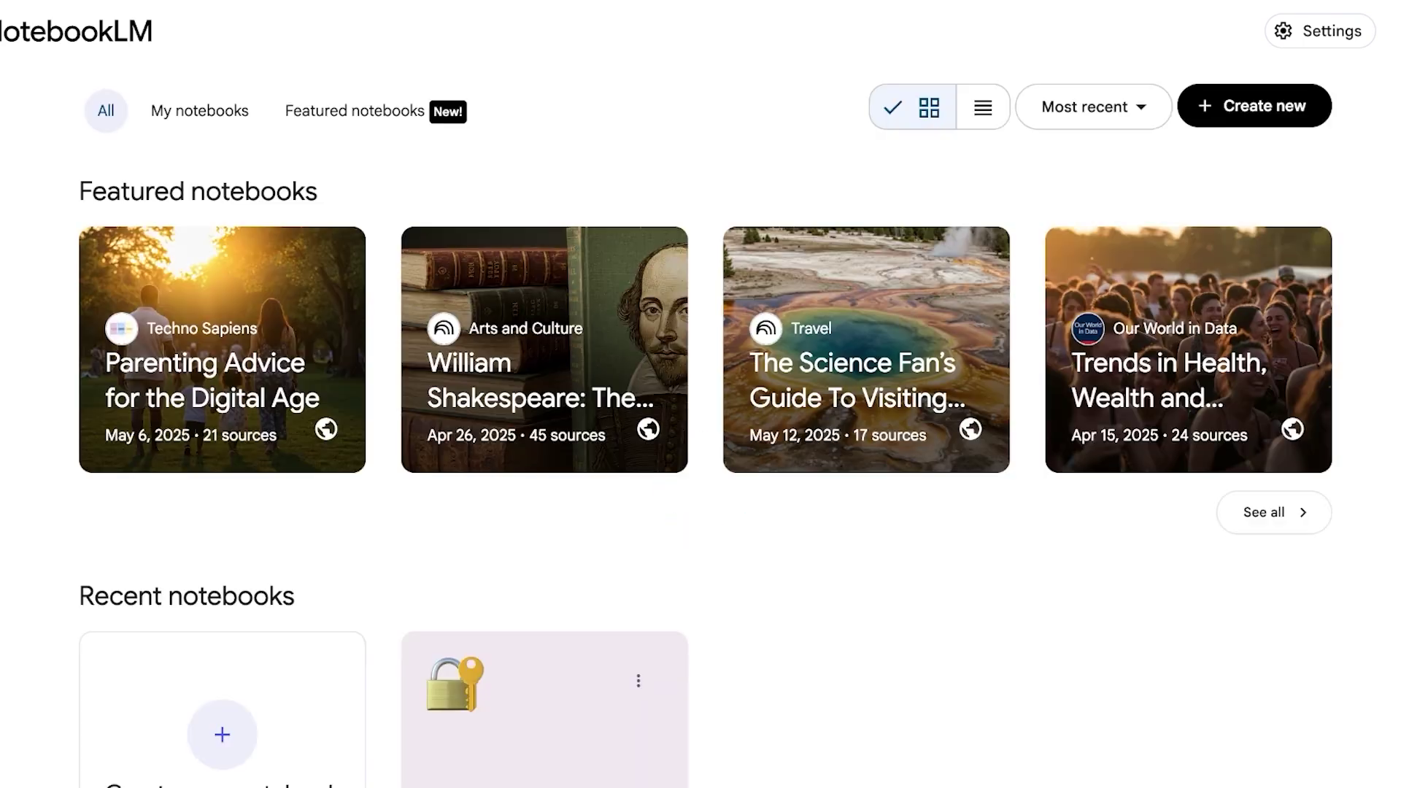
Browse the featured notebooks, the personal notebooks and the combined view of all notebooks.
left_click(355, 101)
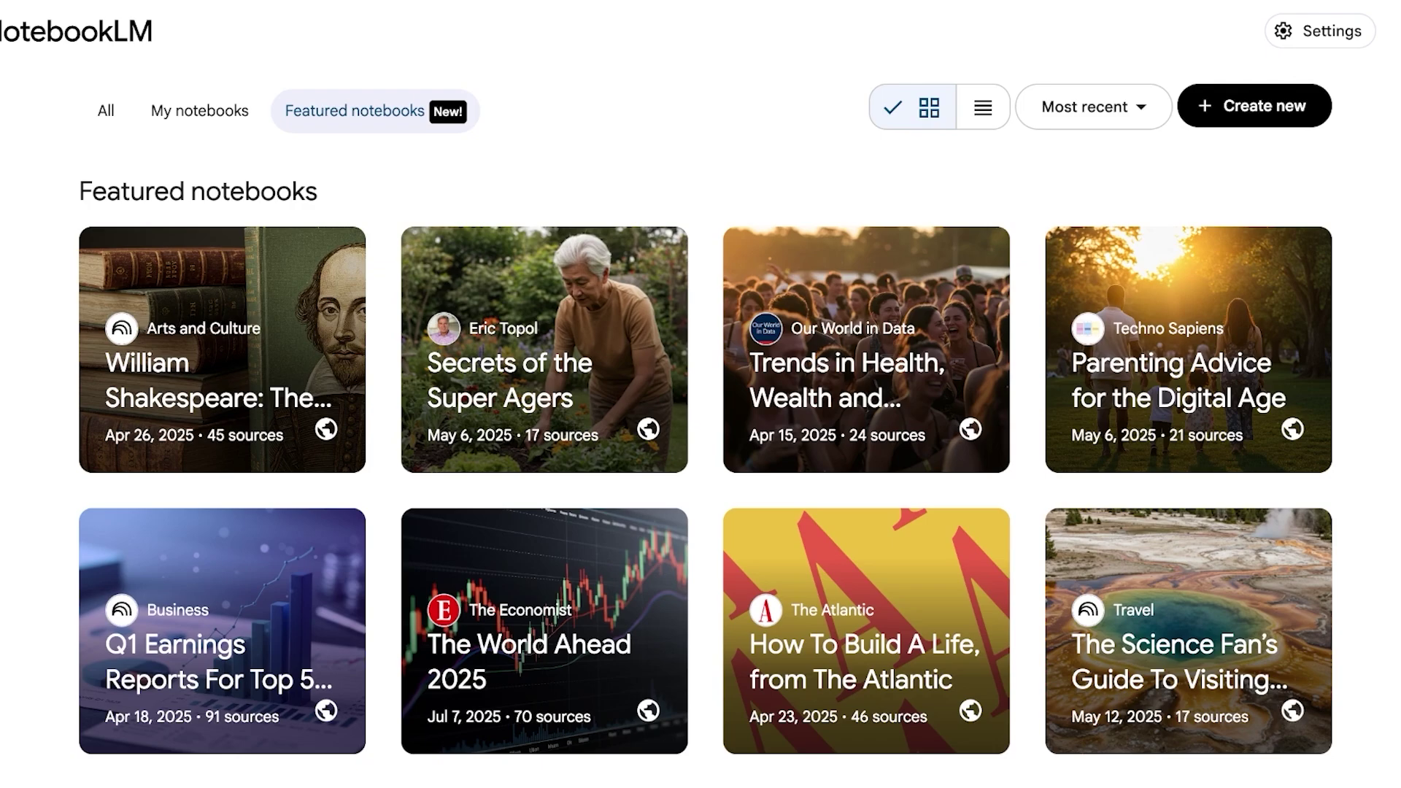
left_click(199, 110)
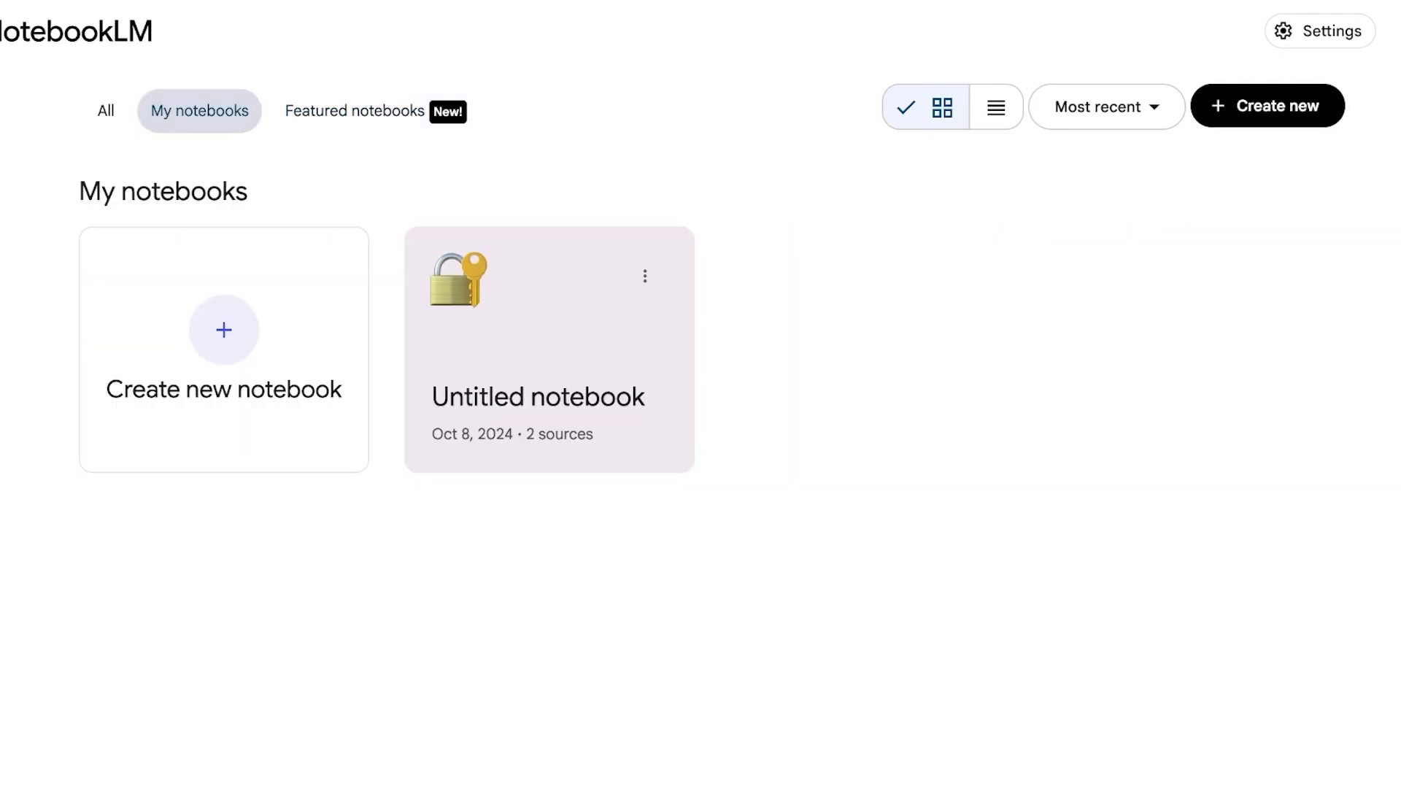
left_click(106, 110)
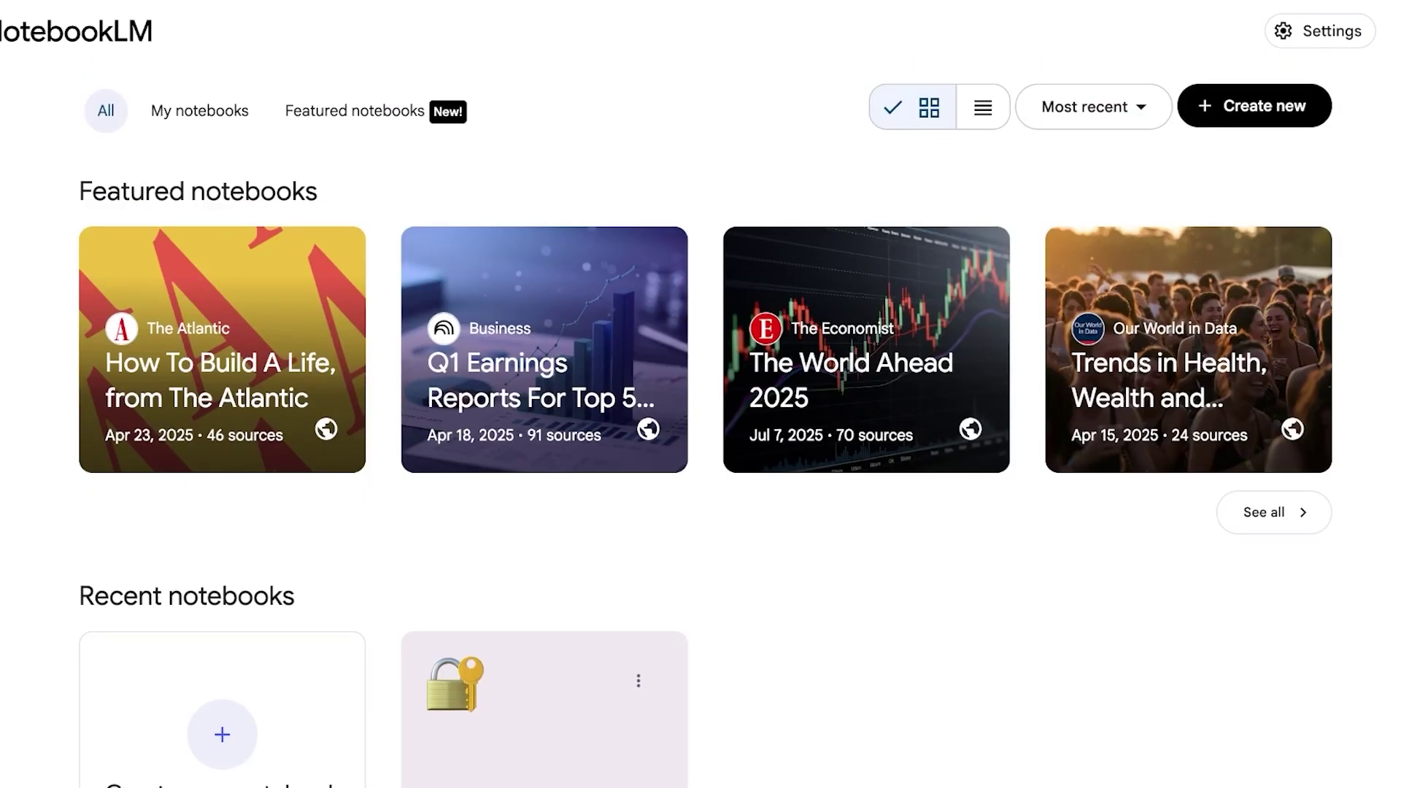
scroll(701, 438, "down", 3)
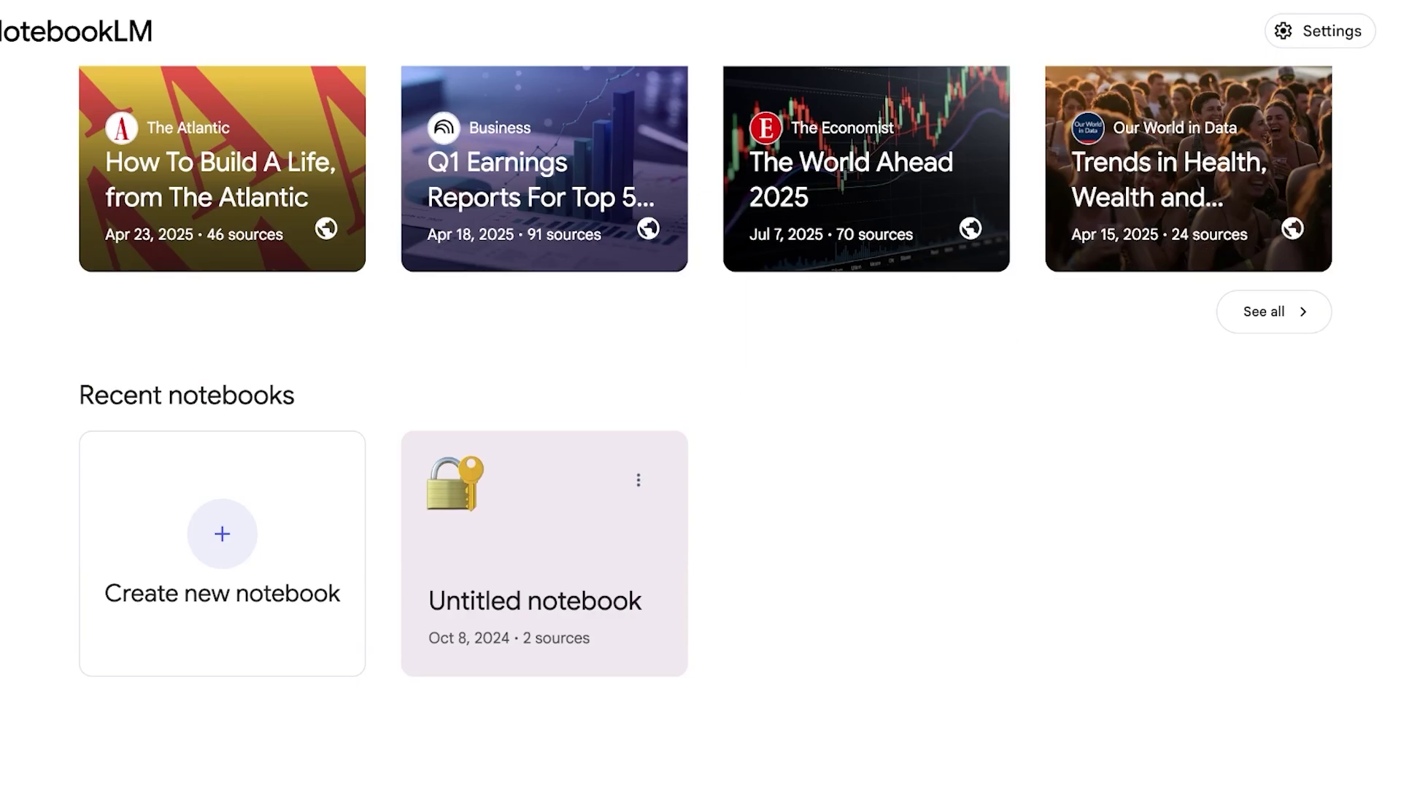
Open an untitled notebook and review the source types it accepts, including files, Google Drive, links and pasted text.
left_click(544, 554)
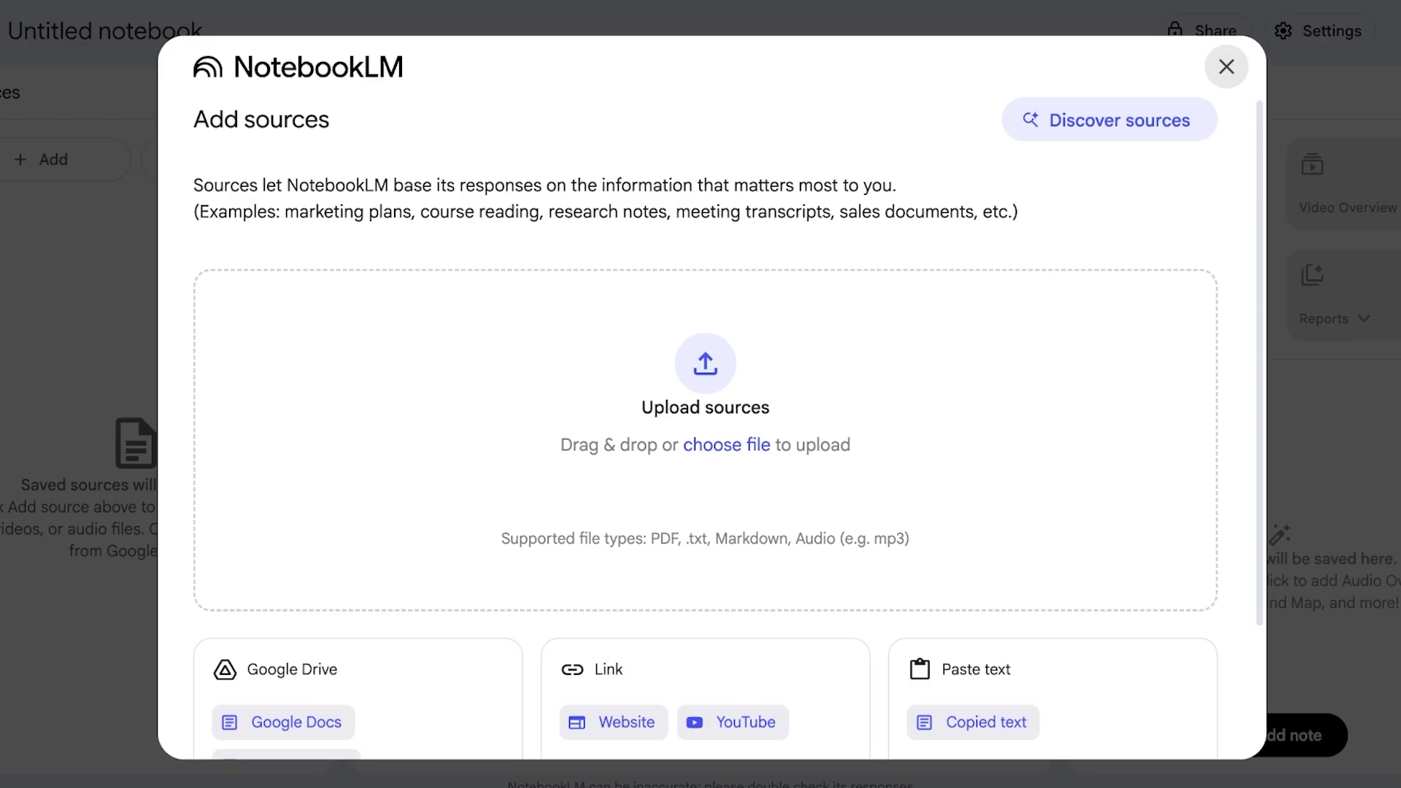
scroll(705, 427, "down", 3)
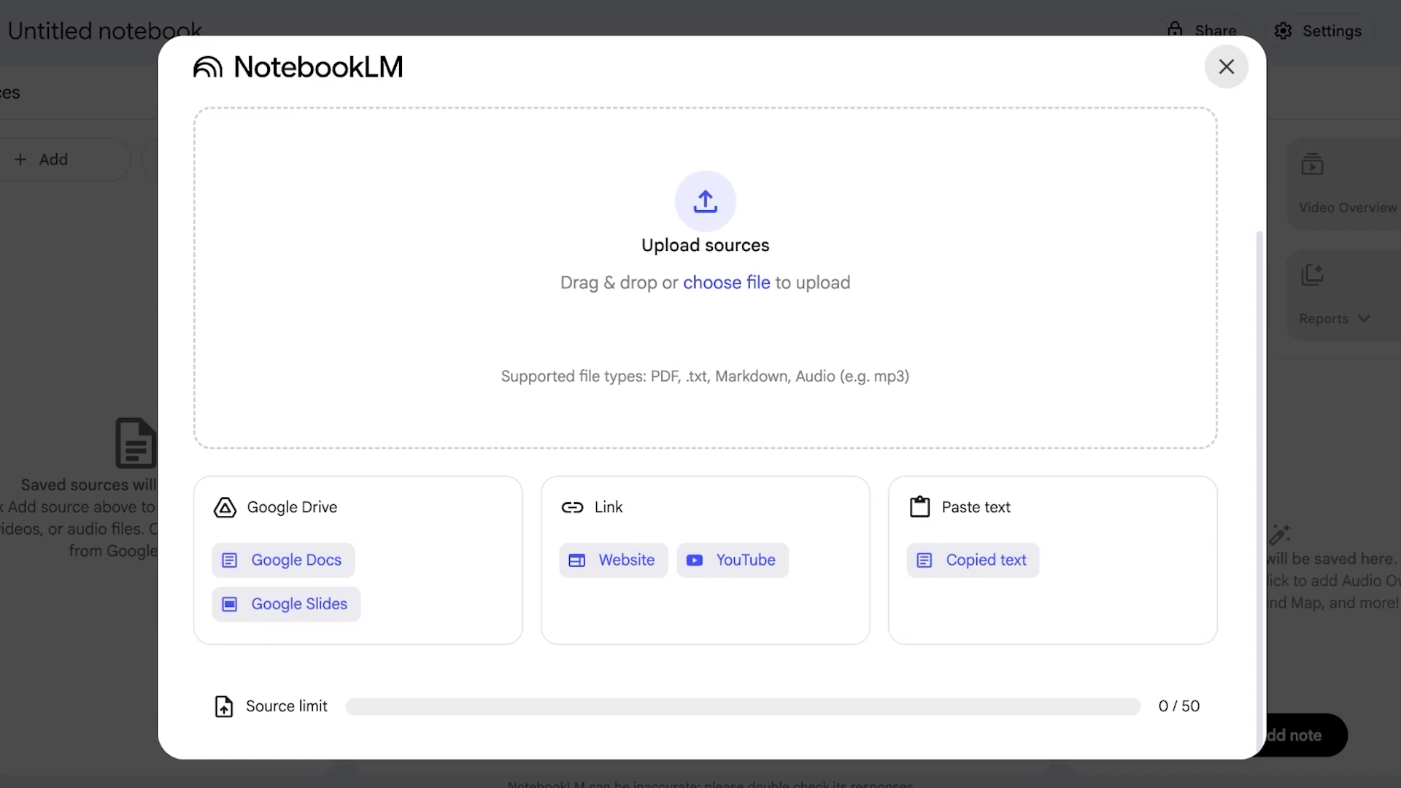
scroll(705, 427, "up", 3)
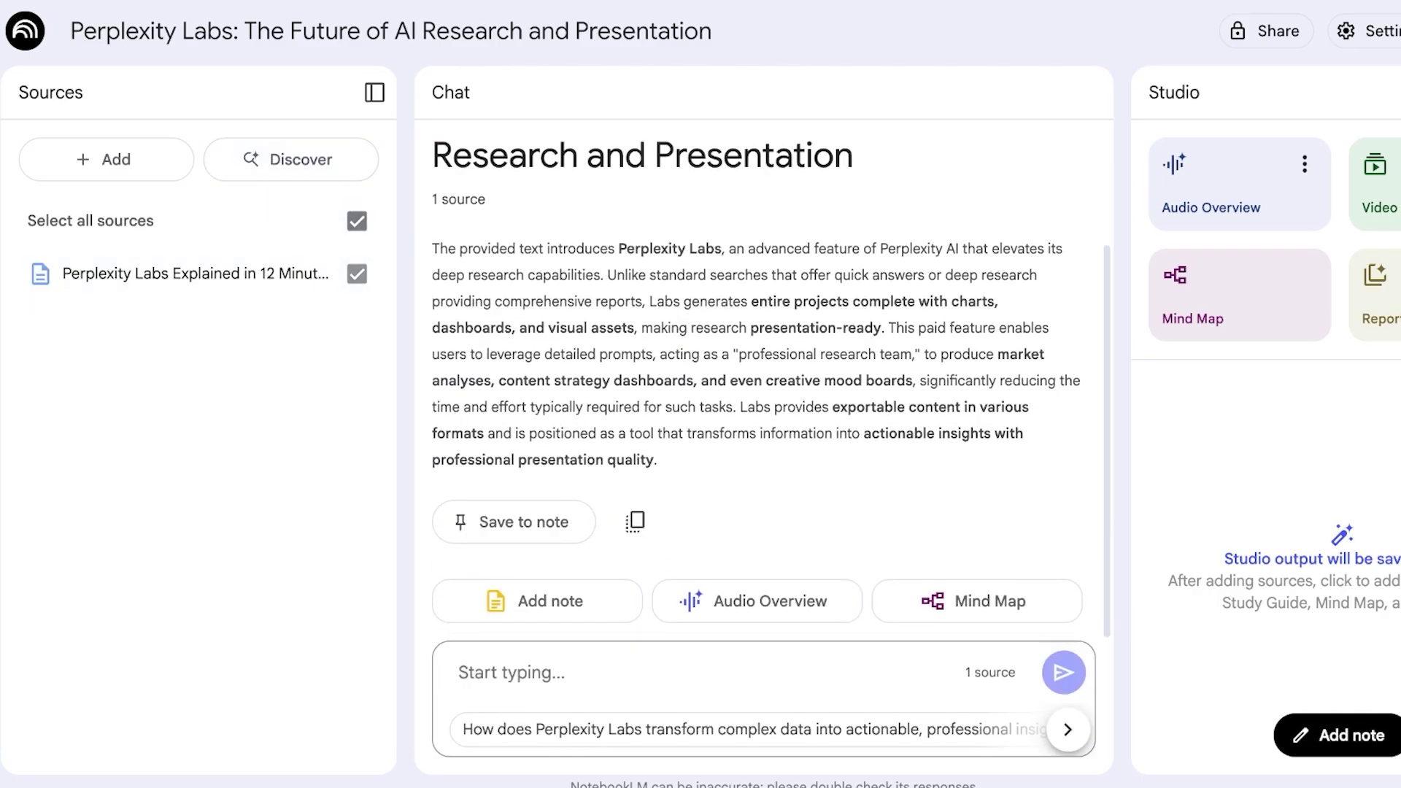
Toggle the source selection off and on, and remove the "Perplexity Labs Explained" source from the notebook.
left_click(356, 221)
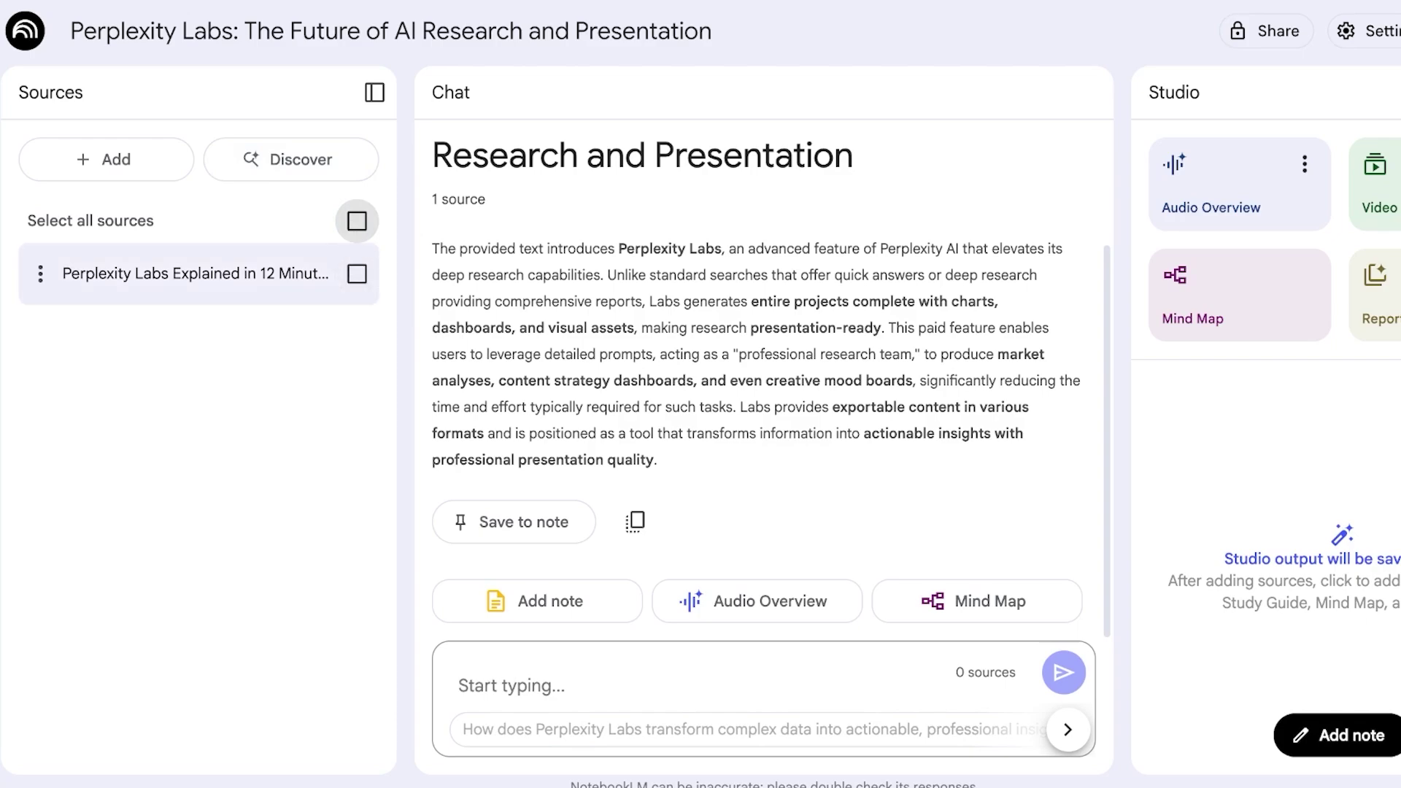
left_click(357, 273)
left_click(40, 273)
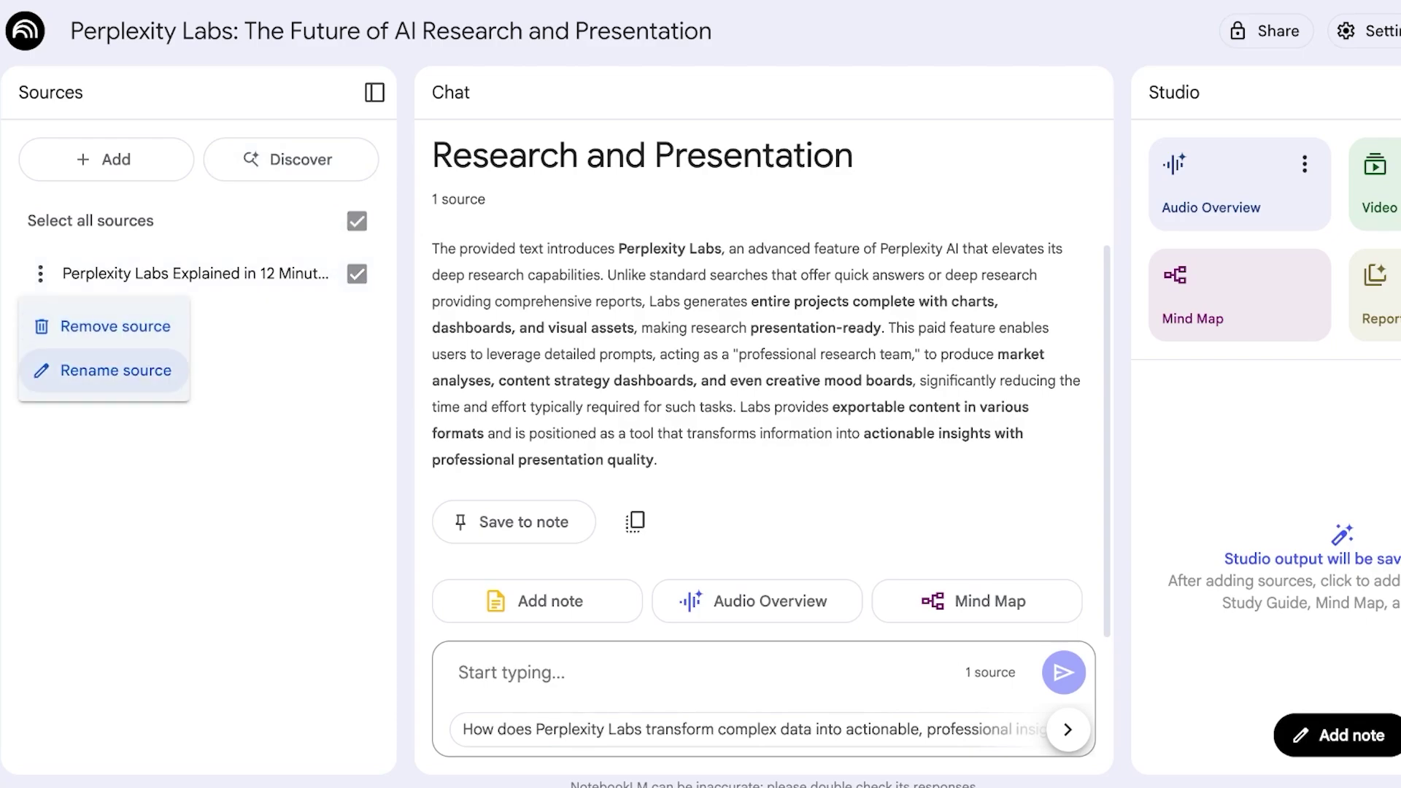
left_click(115, 322)
left_click(1037, 422)
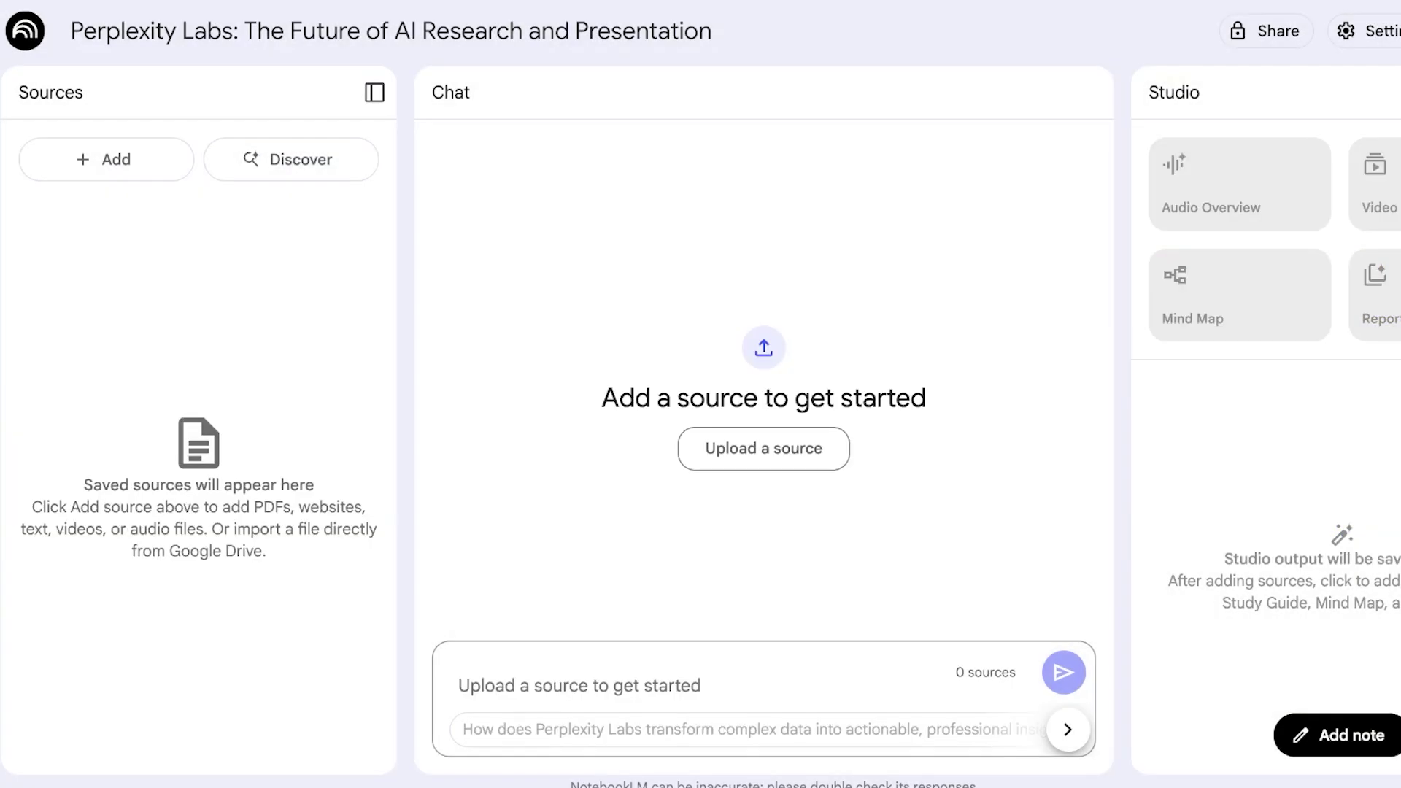
Start adding a new source to the emptied notebook and look over the available source types.
left_click(109, 159)
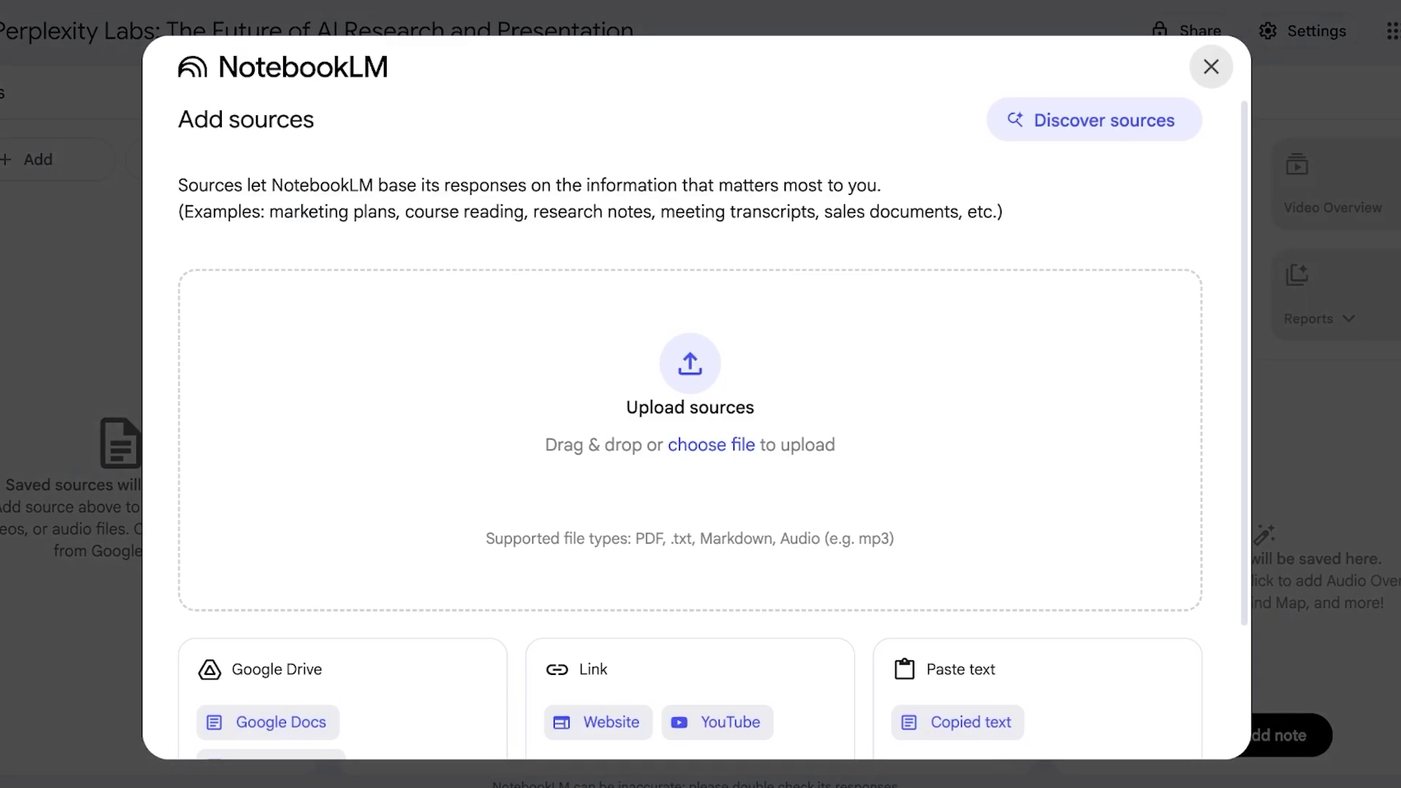
scroll(690, 430, "down", 3)
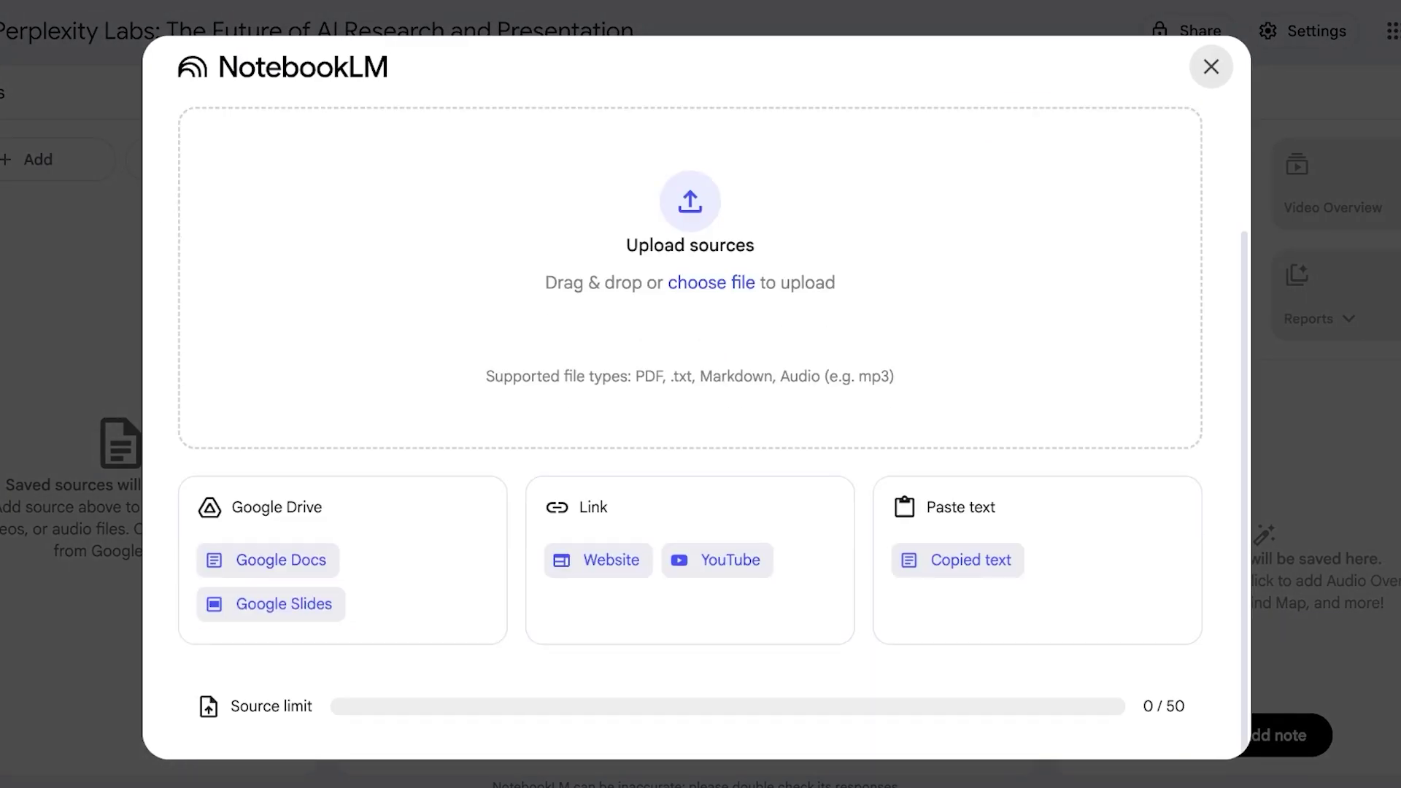
scroll(691, 431, "up", 3)
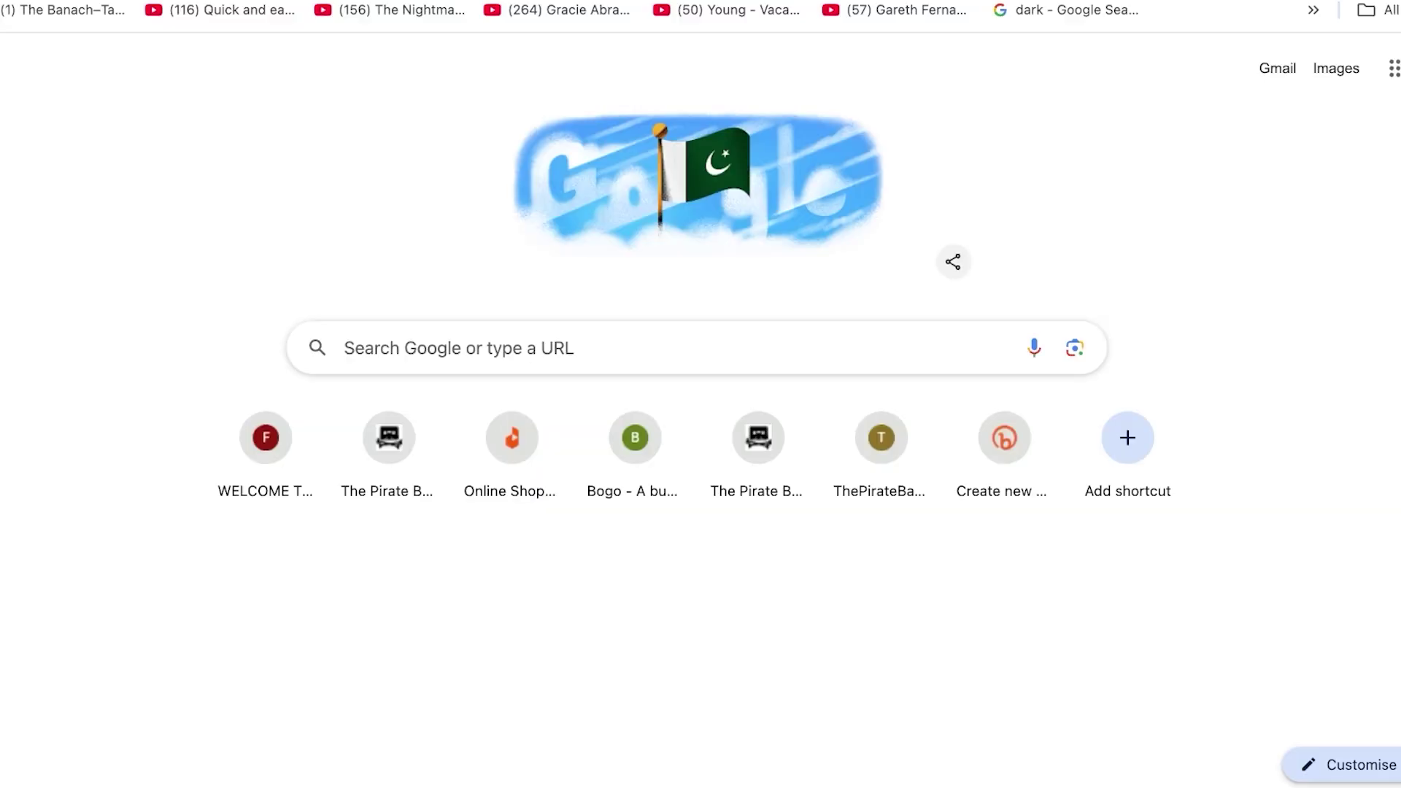
Open Google Scholar in a separate browser tab and search it for "io psychology".
type("google scholor")
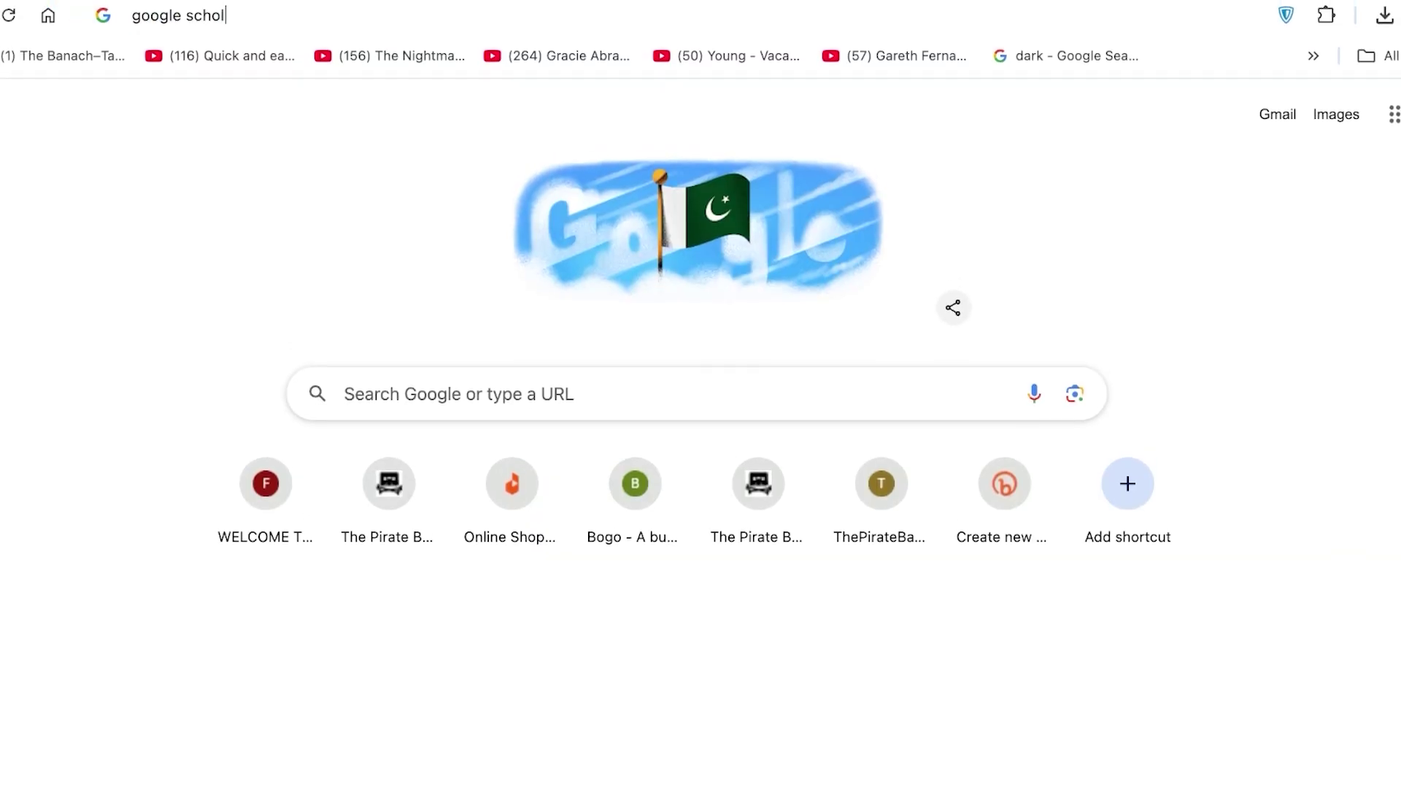
key("Return")
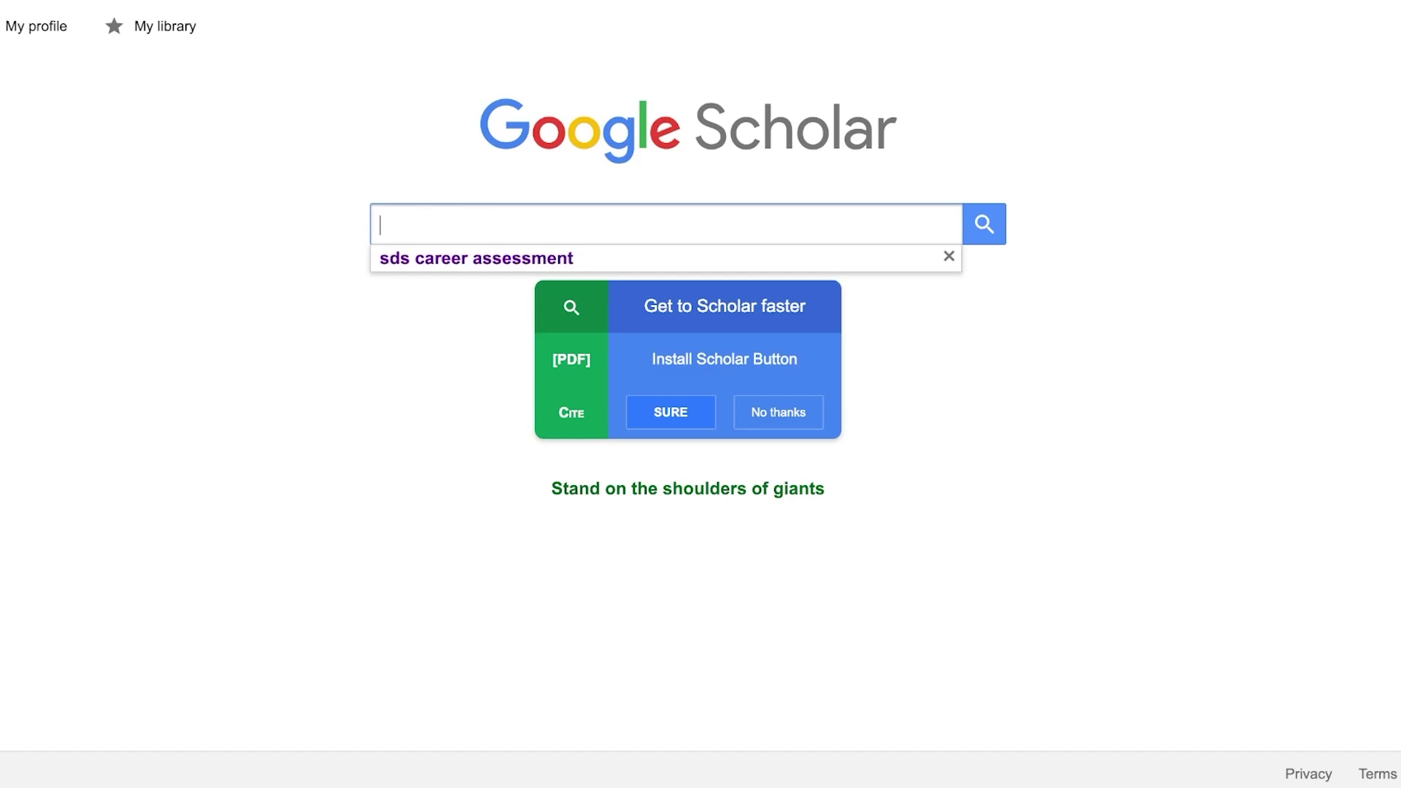
type("io psycholofy")
key("BackSpace")
key("BackSpace")
type("gy")
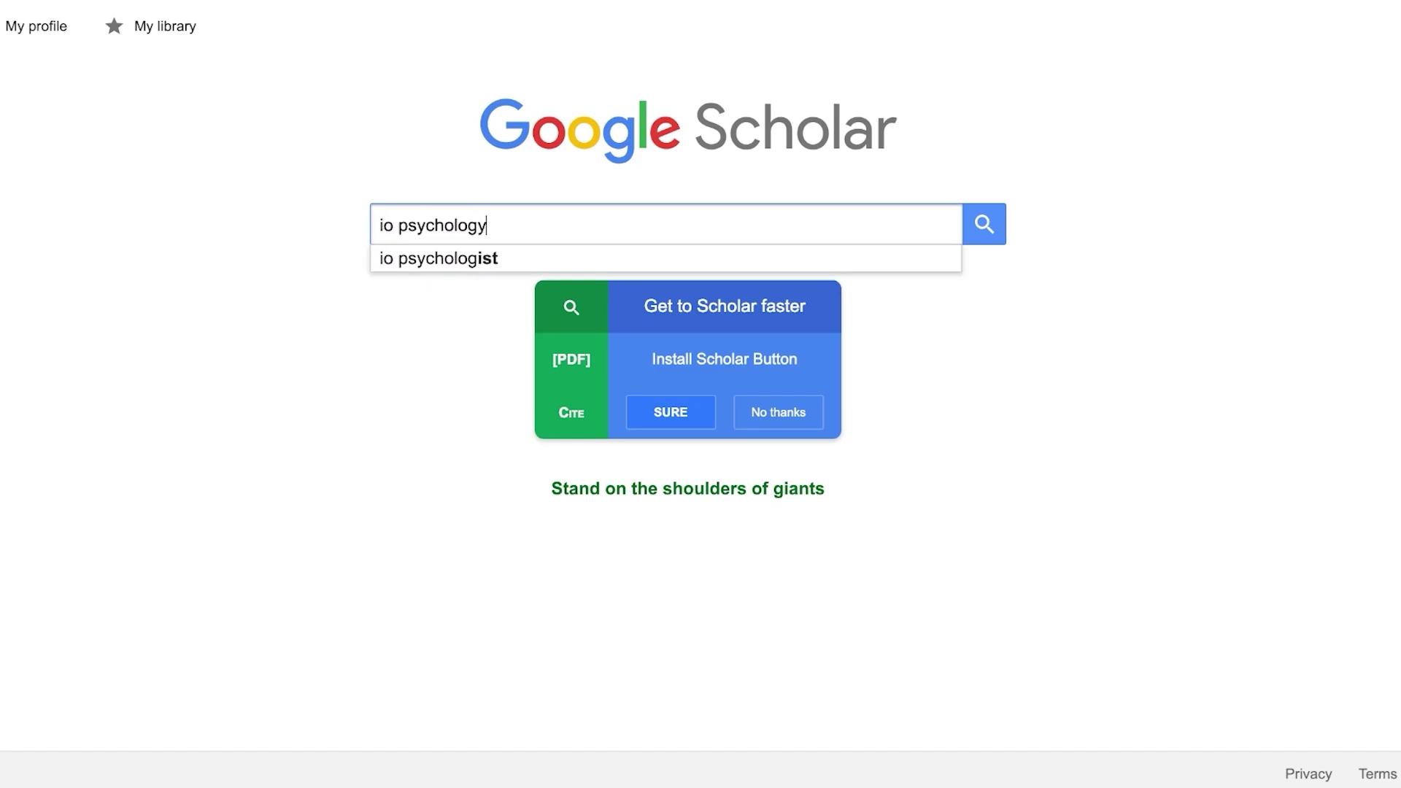
key("Return")
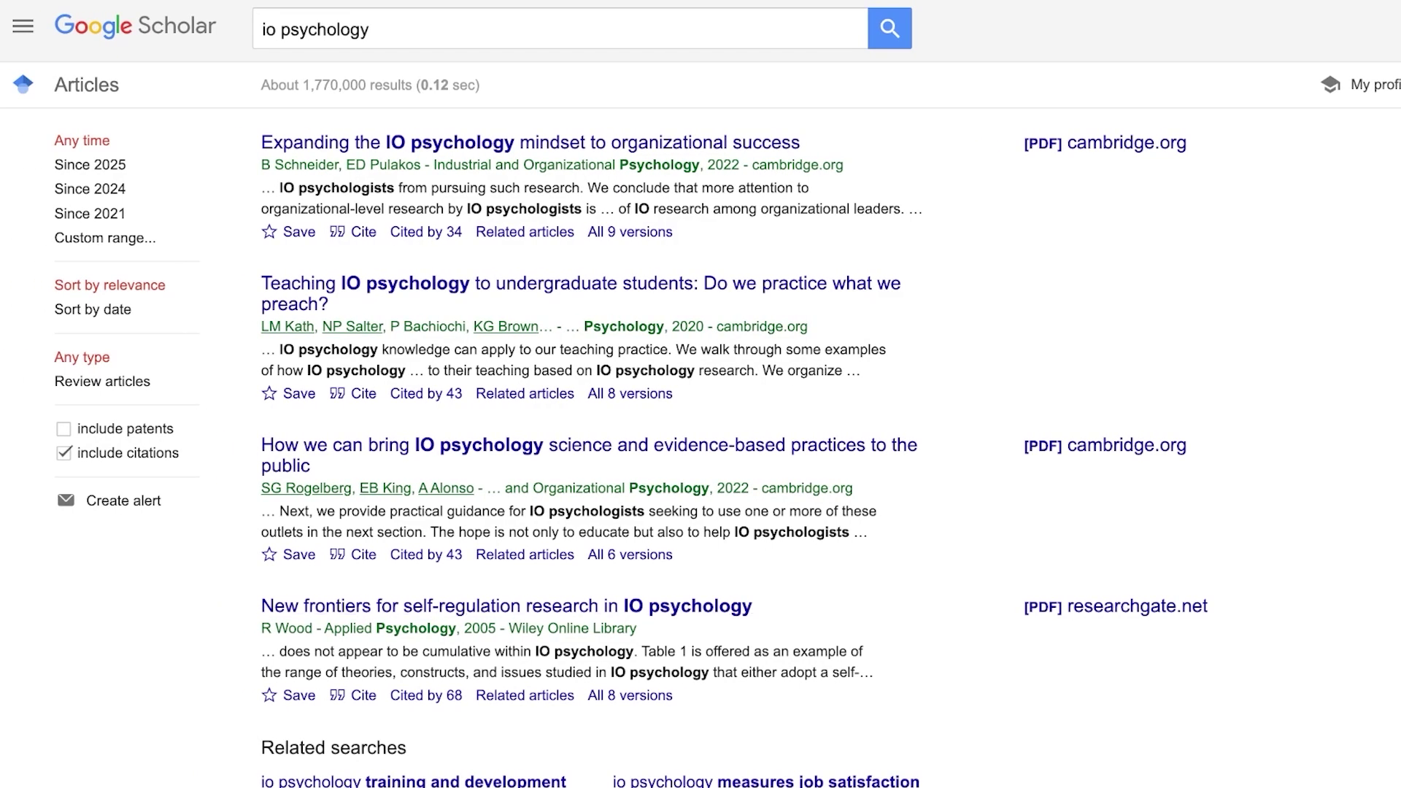
Open the article "New frontiers for self-regulation research in IO psychology" from the results, and limit the search to publications since 2021.
left_click_drag(971, 120, 970, 752)
left_click(971, 752)
scroll(971, 751, "down", 3)
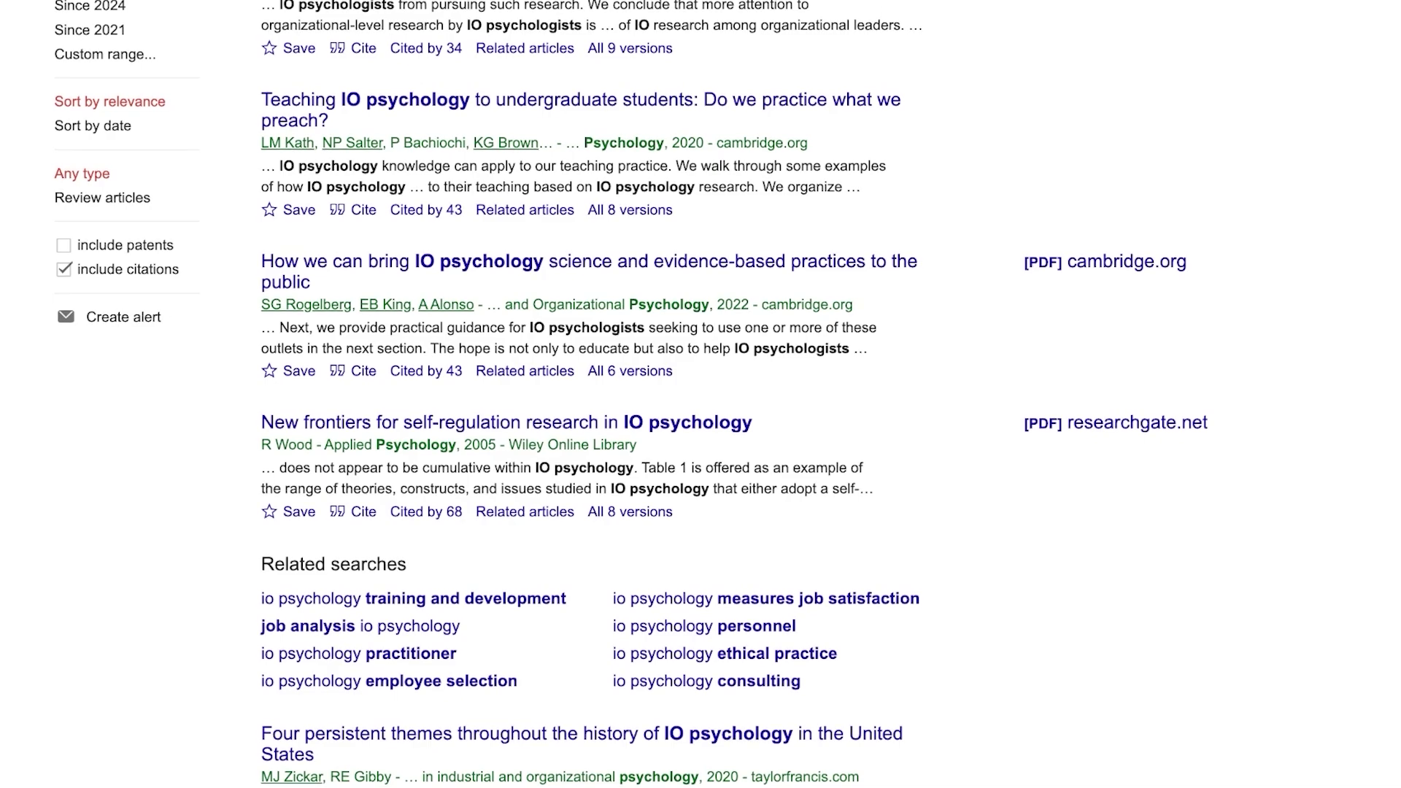
left_click(462, 423)
scroll(91, 197, "up", 3)
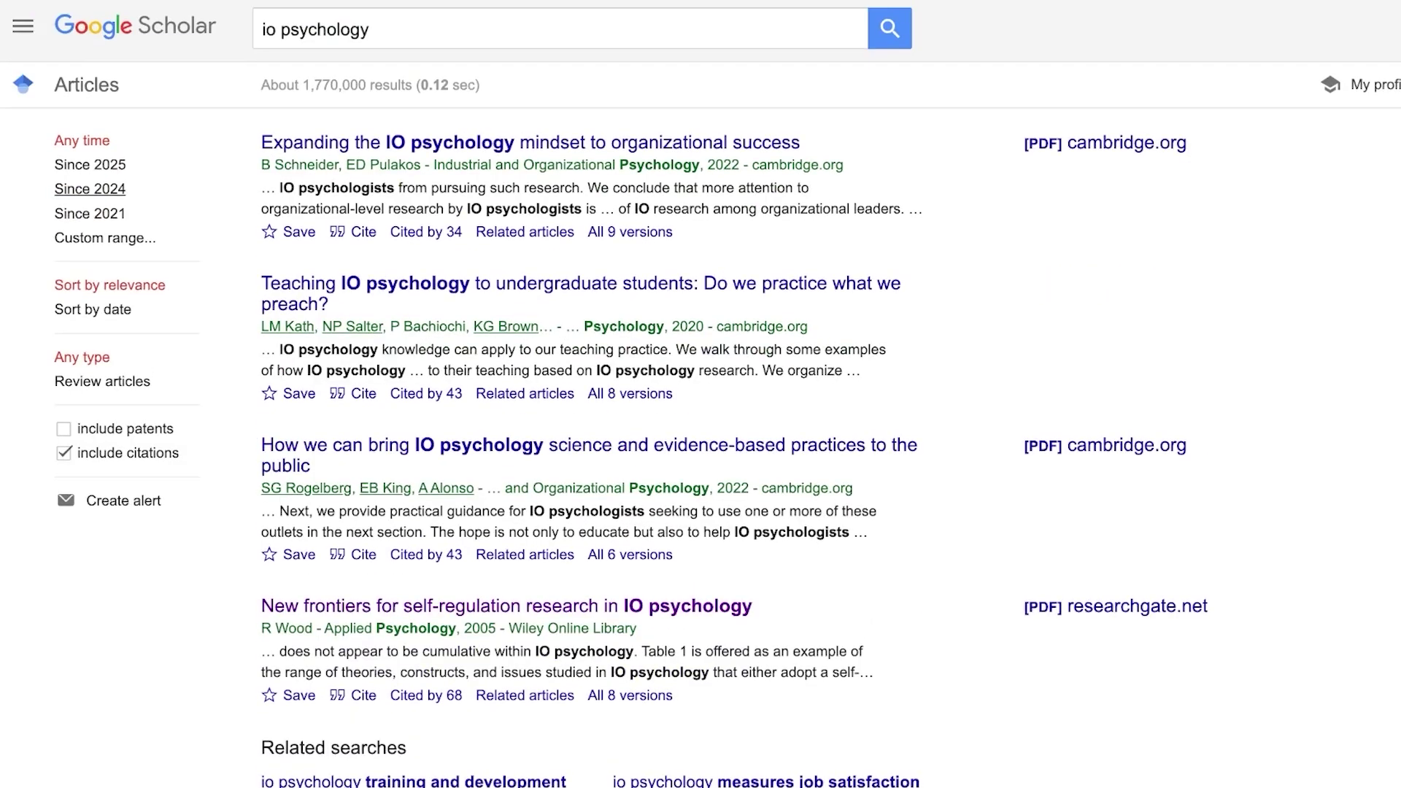
left_click(90, 213)
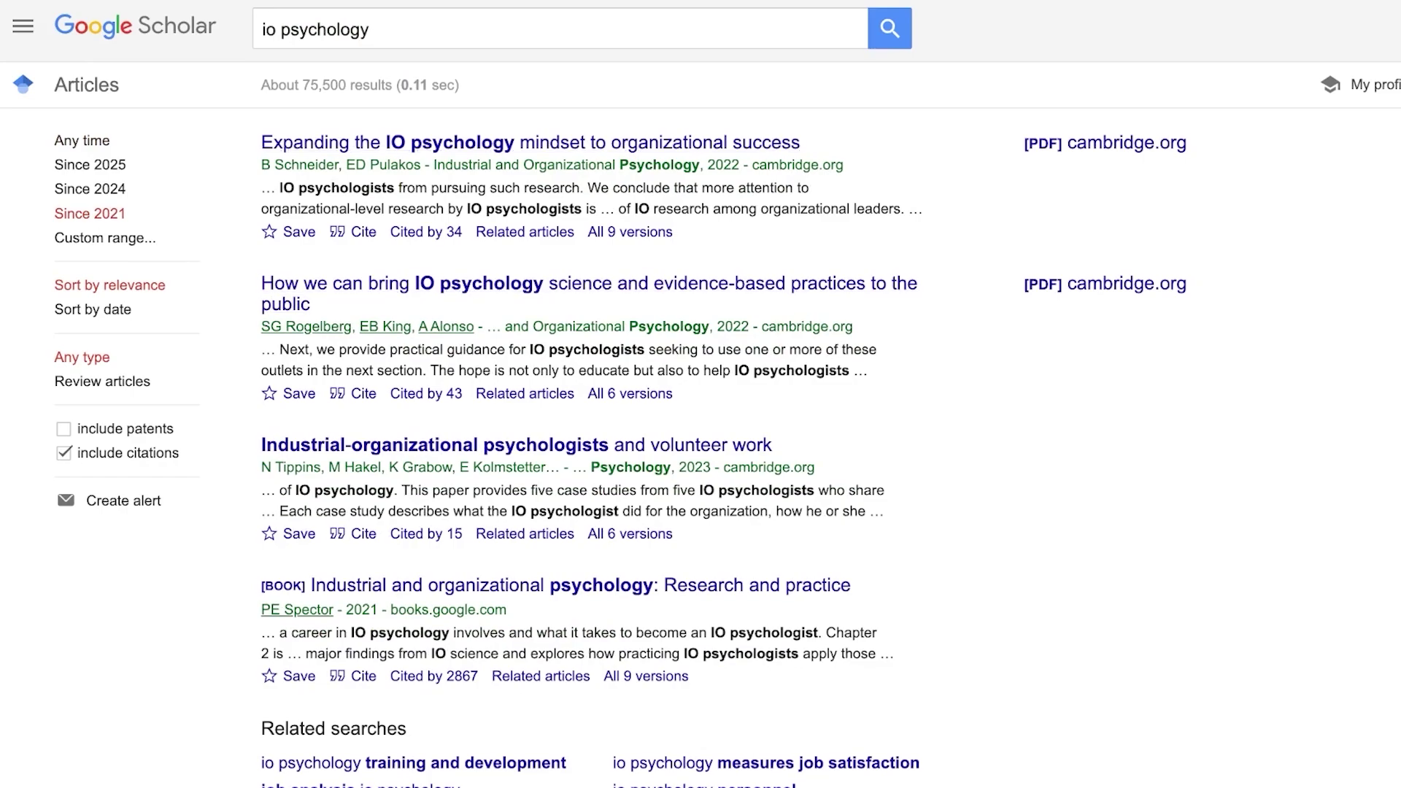
Copy the address of Cambridge's "How we can bring I-O psychology science" article and paste it as a website source in NotebookLM.
left_click(730, 10)
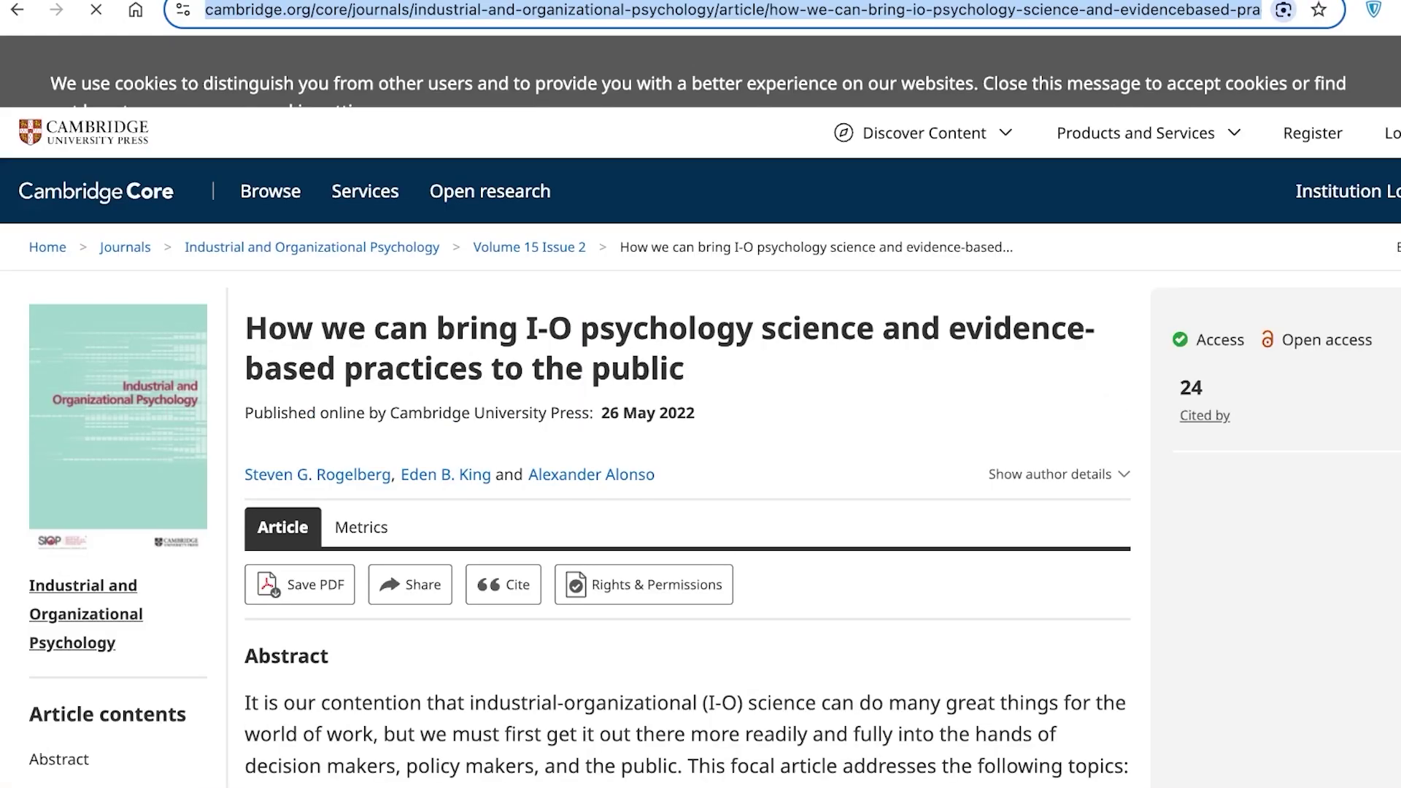
type("notebooklm.google")
key("Return")
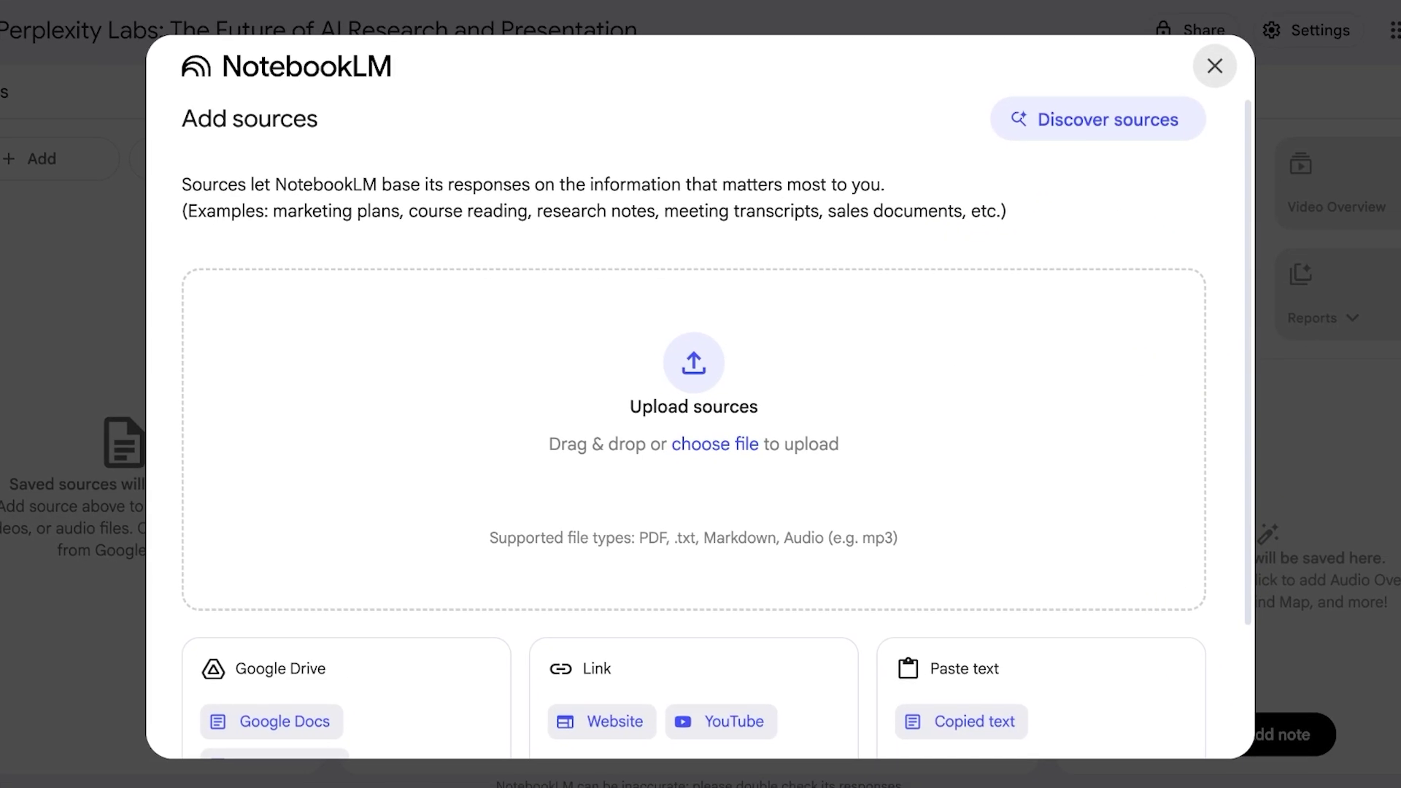
scroll(693, 401, "down", 1)
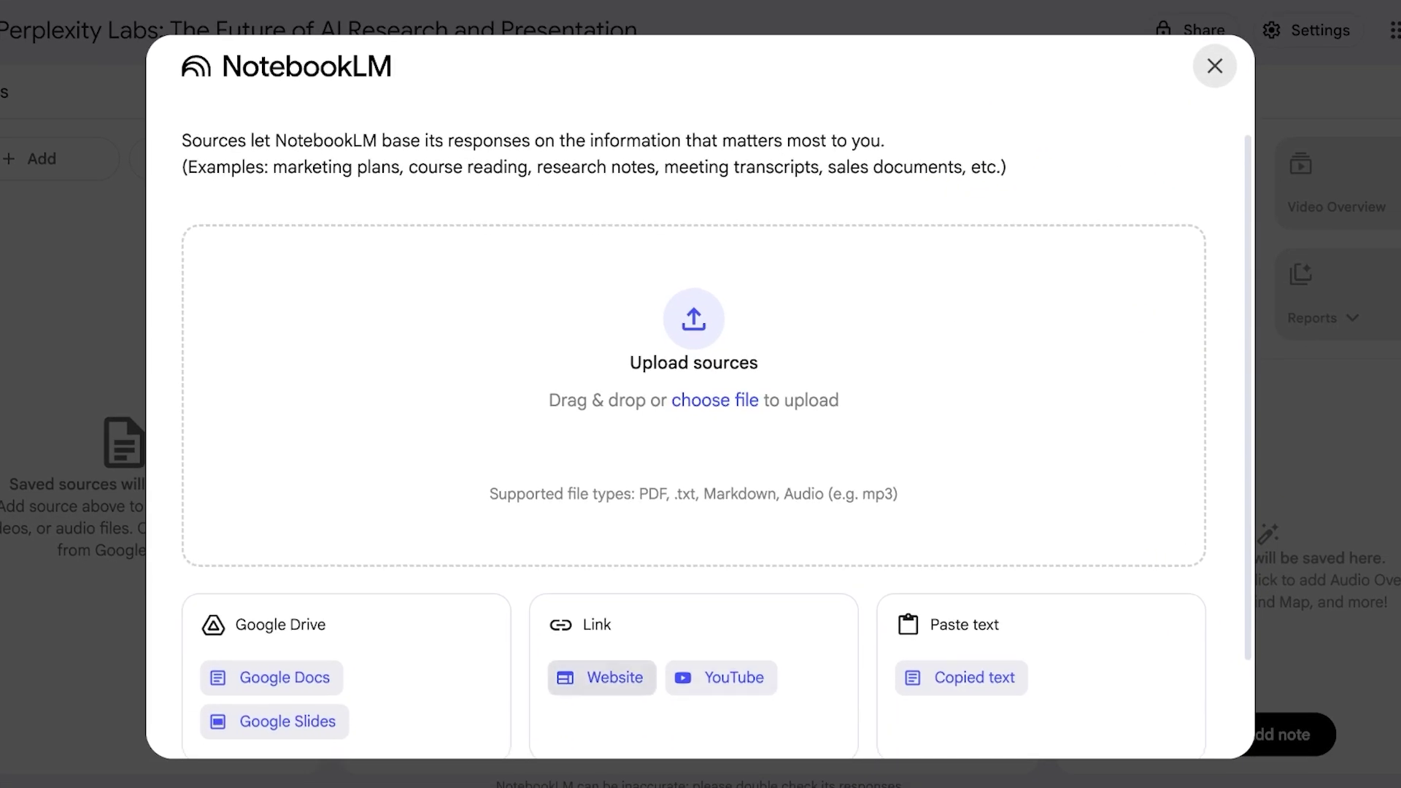
scroll(602, 677, "down", 2)
left_click(602, 560)
left_click(598, 365)
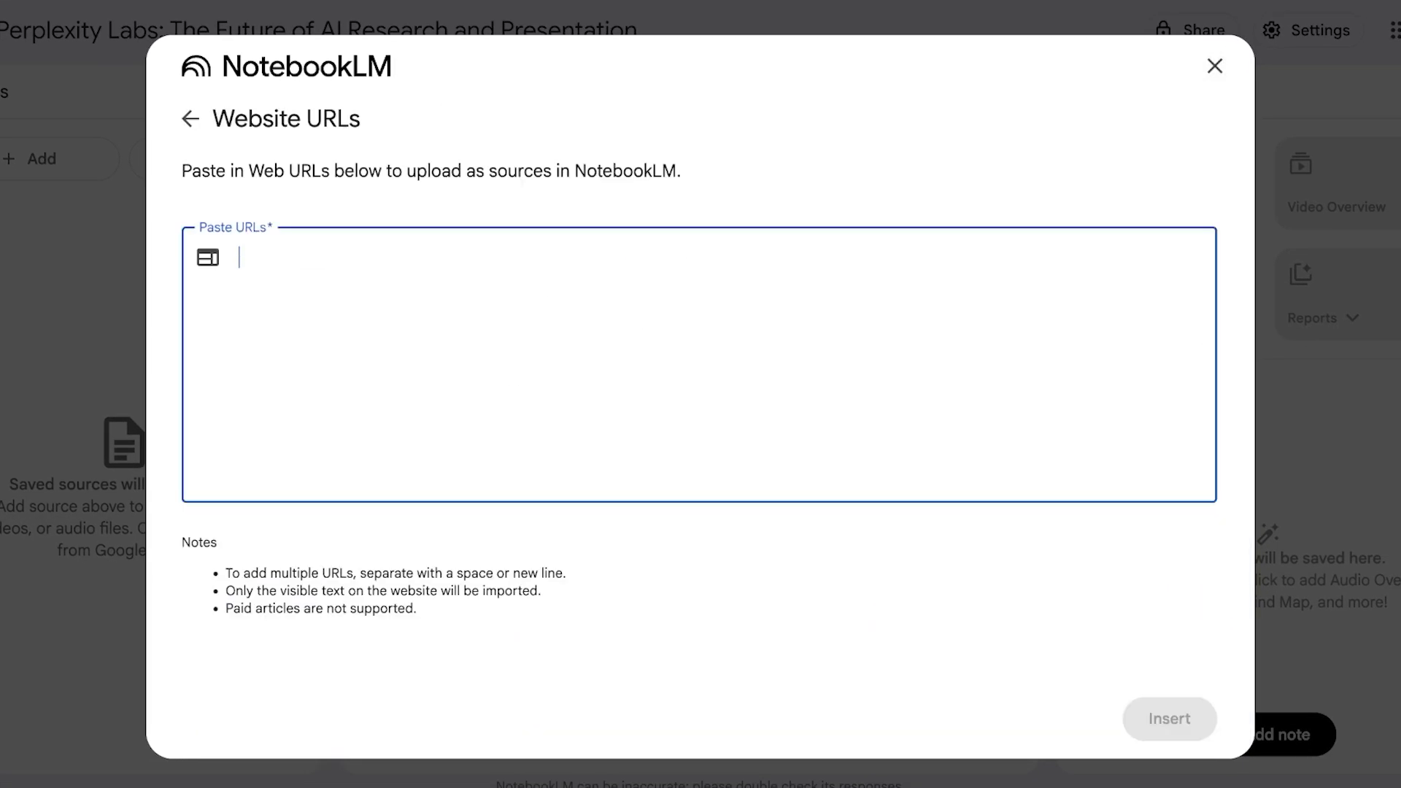
key("ctrl+v")
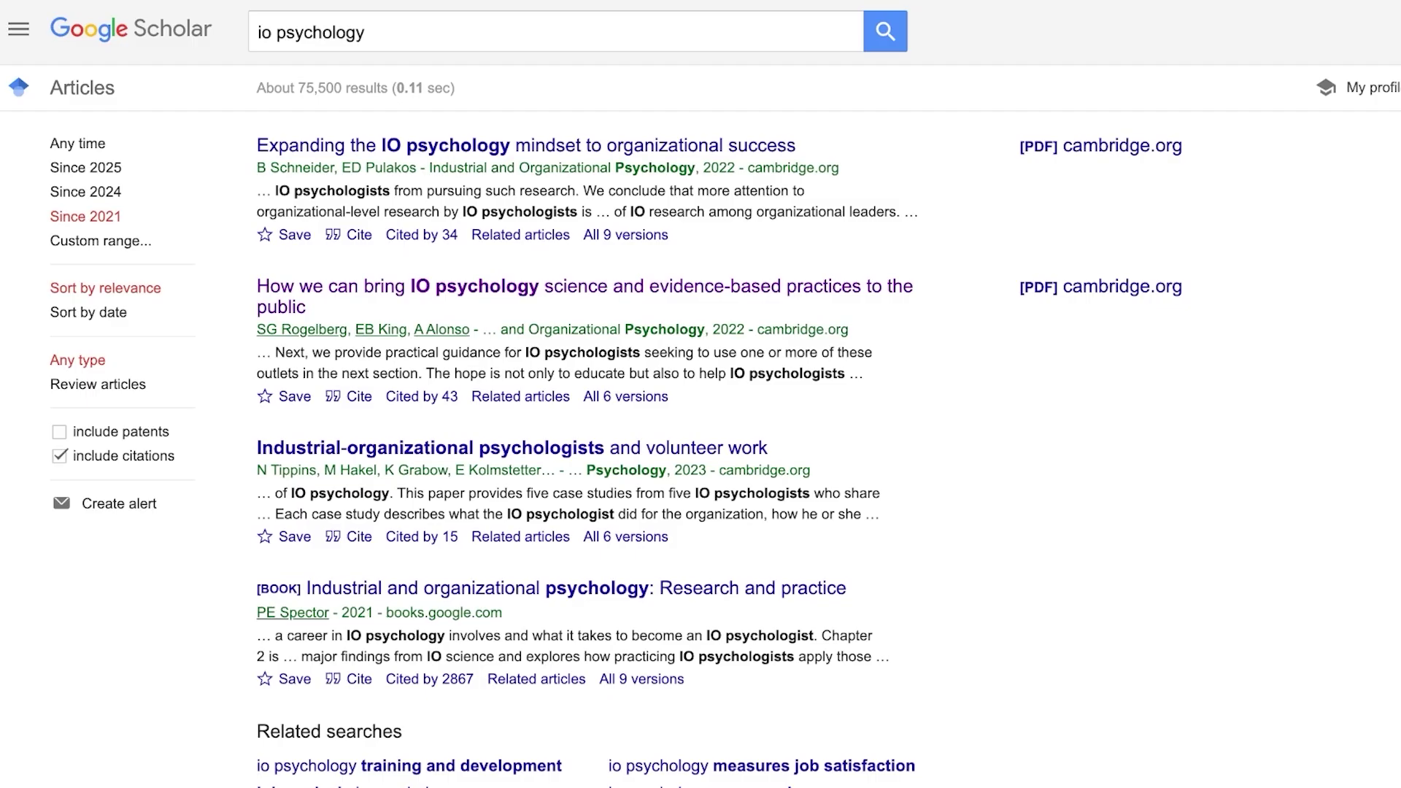
Add the Google Books link for "Industrial and organizational psychology: Research and practice" as a second URL and insert both sources.
scroll(701, 394, "down", 3)
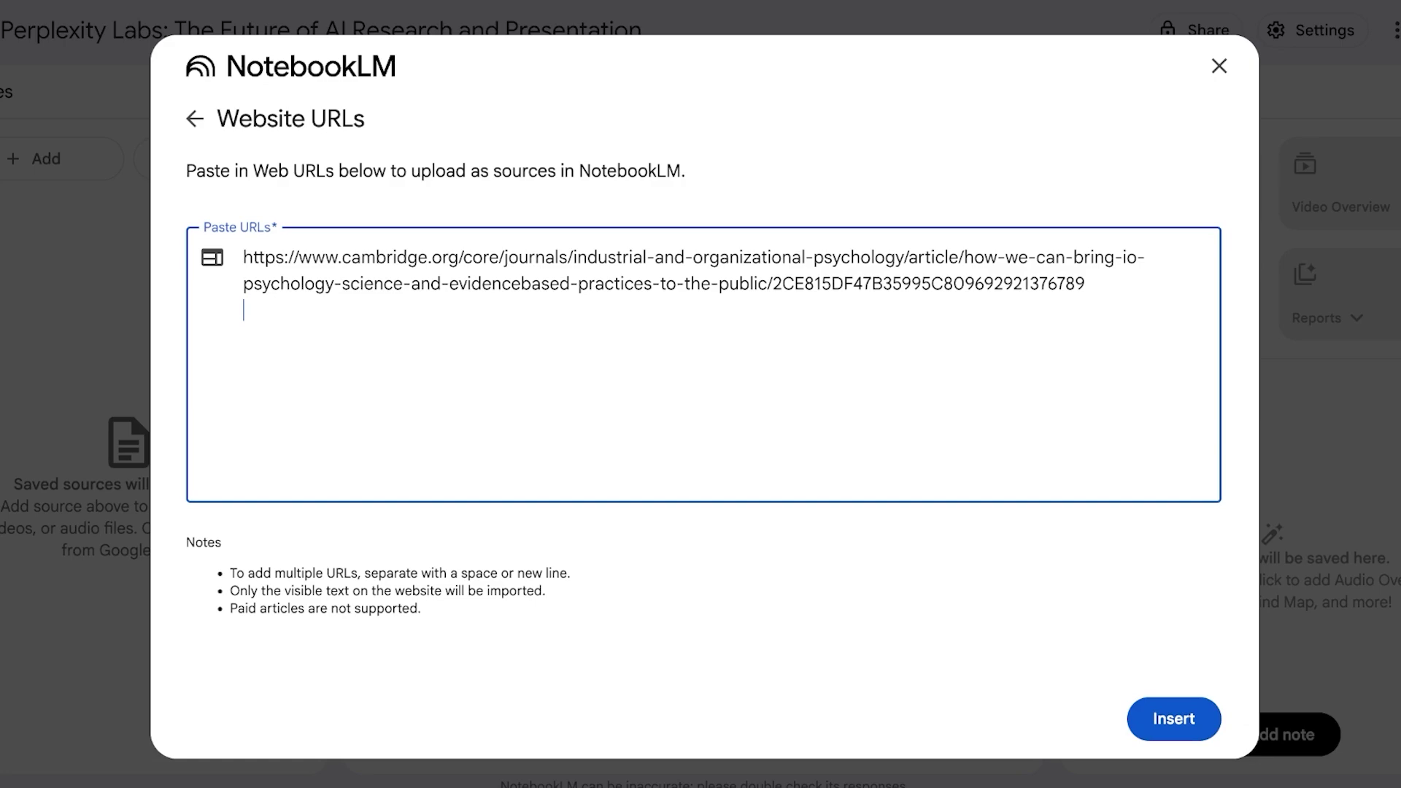
type("https://books.google.com.pk/books?hl=en&lr=&id=Obs6EAAAQBAJ&oi=fnd&pg=PA2&dq=io+psychology&ots=yYVUkkyQkD&sig=Rf1bW4snGPV4aW4xmBYDxJKMNfc&redir_esc=y")
left_click(1174, 719)
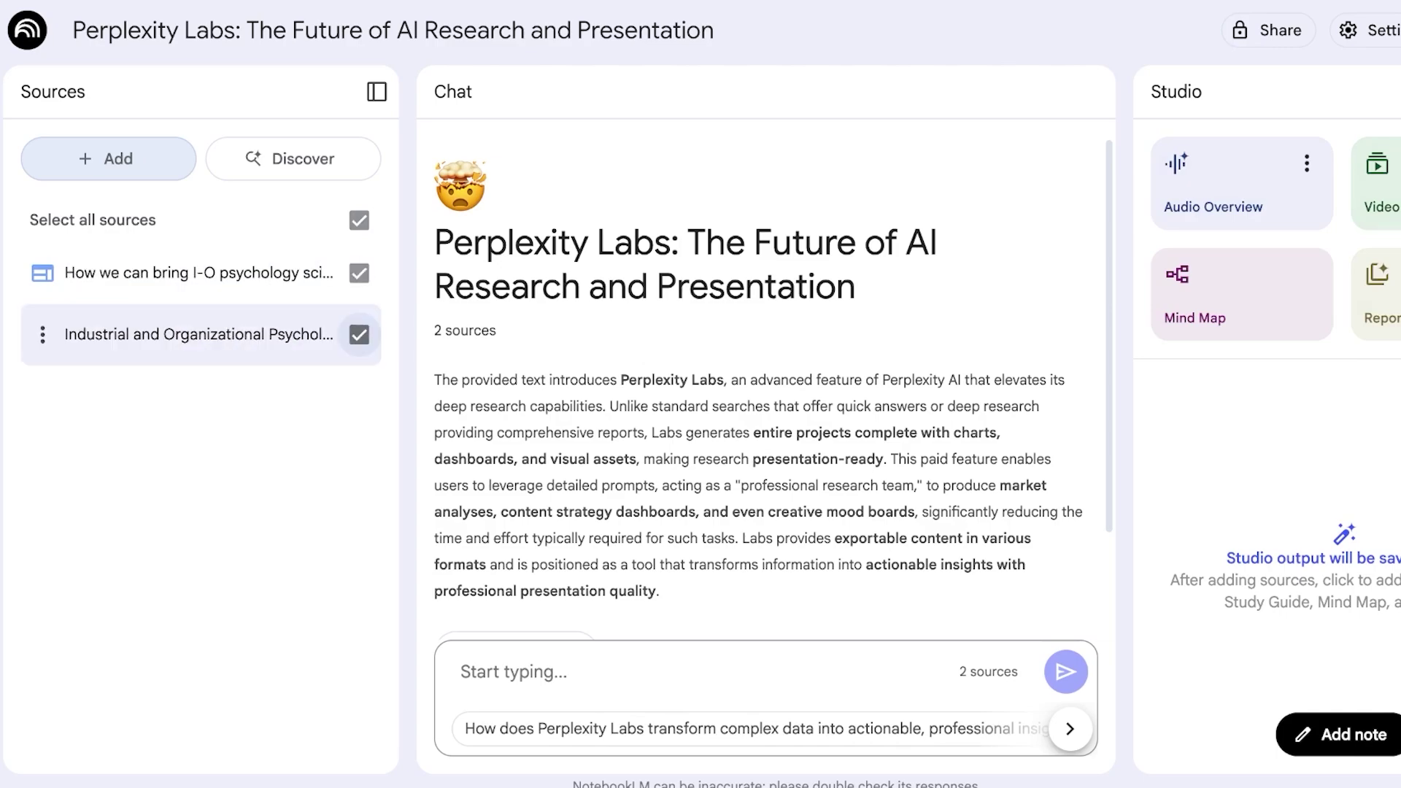
left_click(359, 219)
left_click(359, 219)
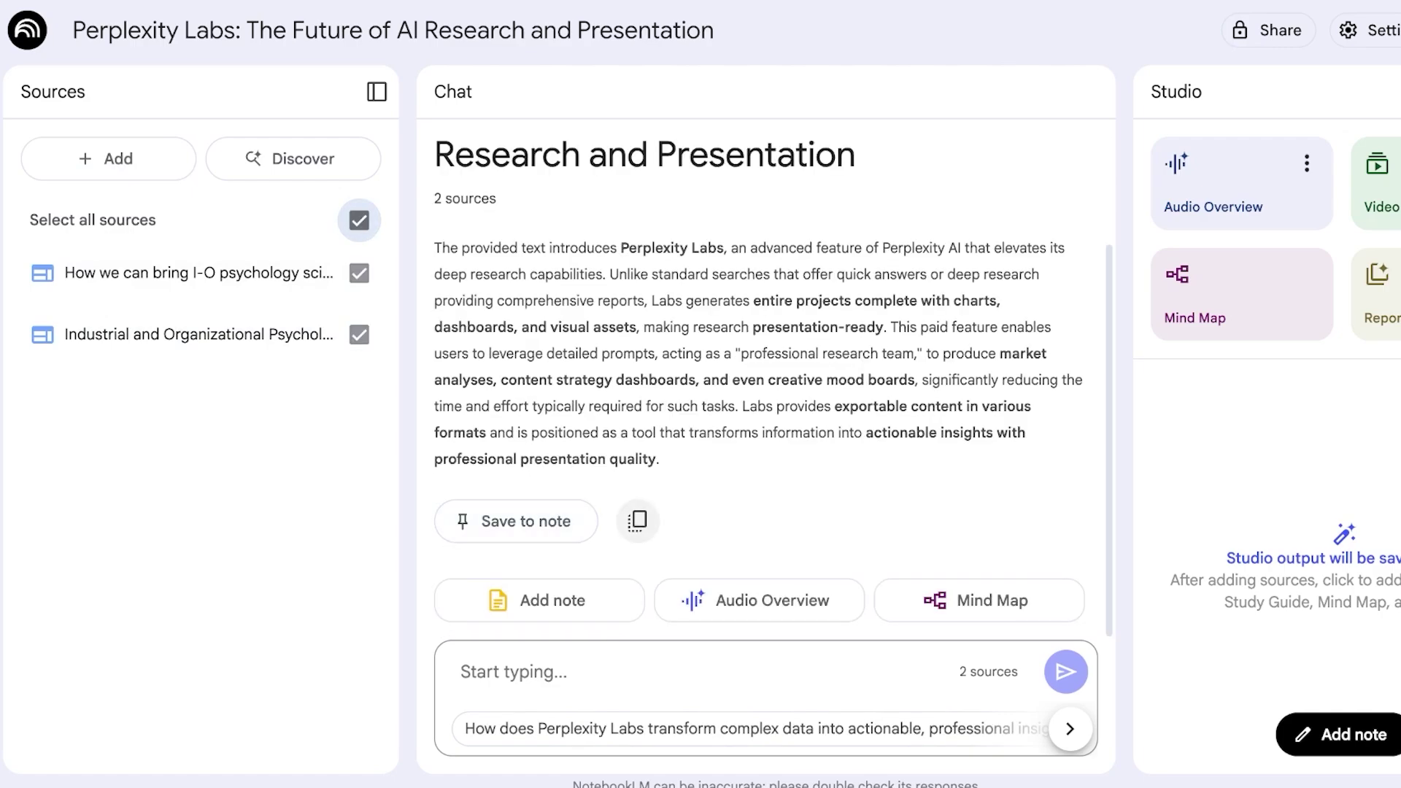
left_click(1248, 319)
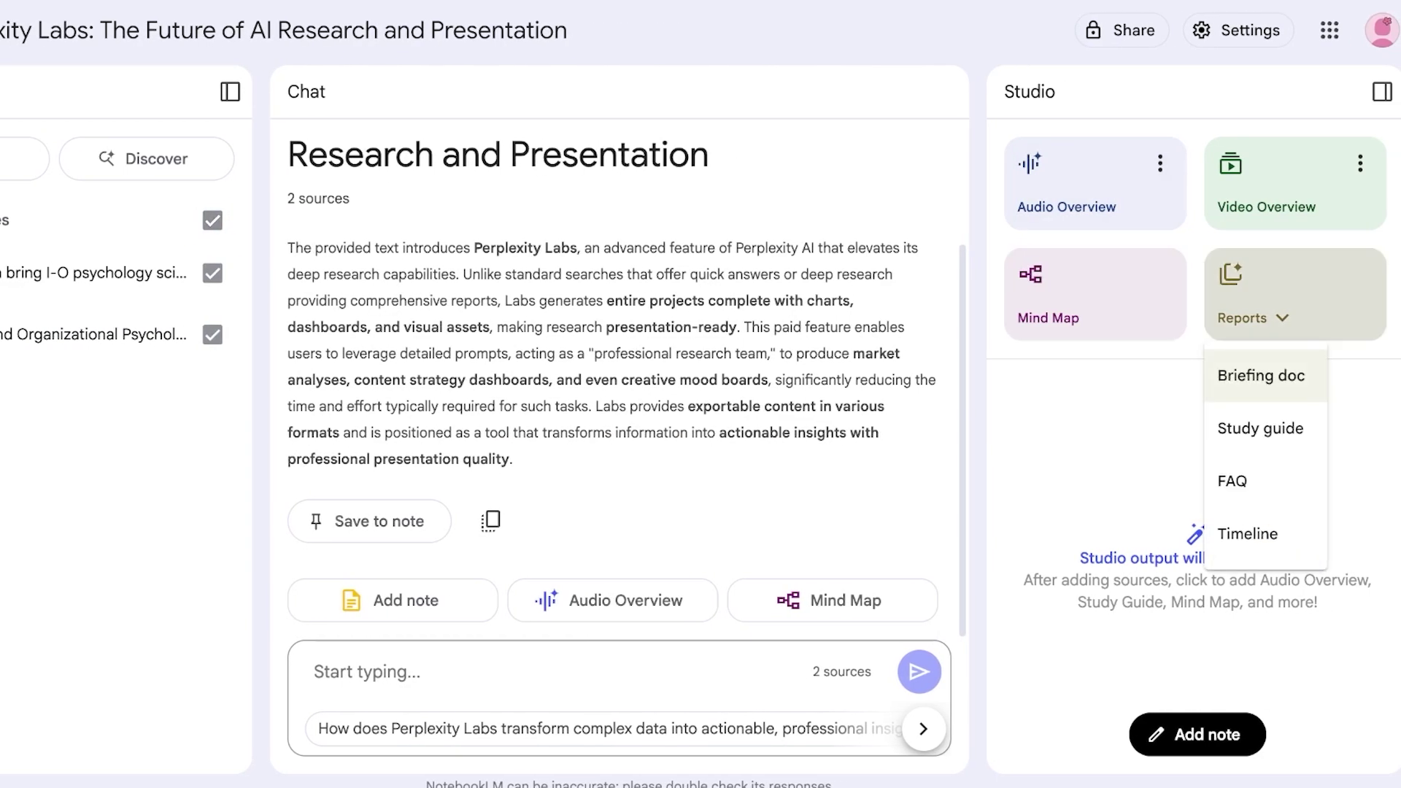
left_click(1285, 193)
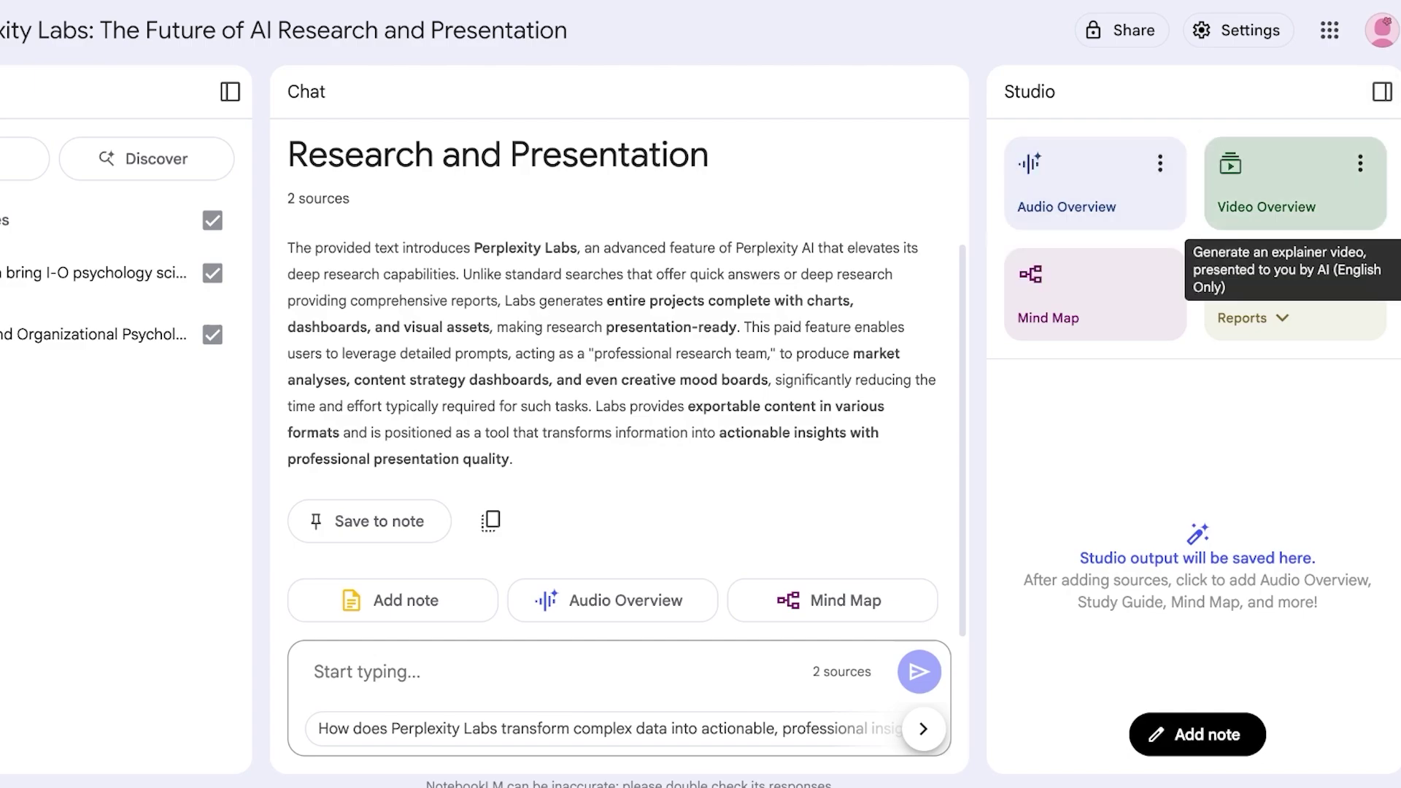
Generate a Study guide report from the two I-O psychology sources.
left_click(1282, 318)
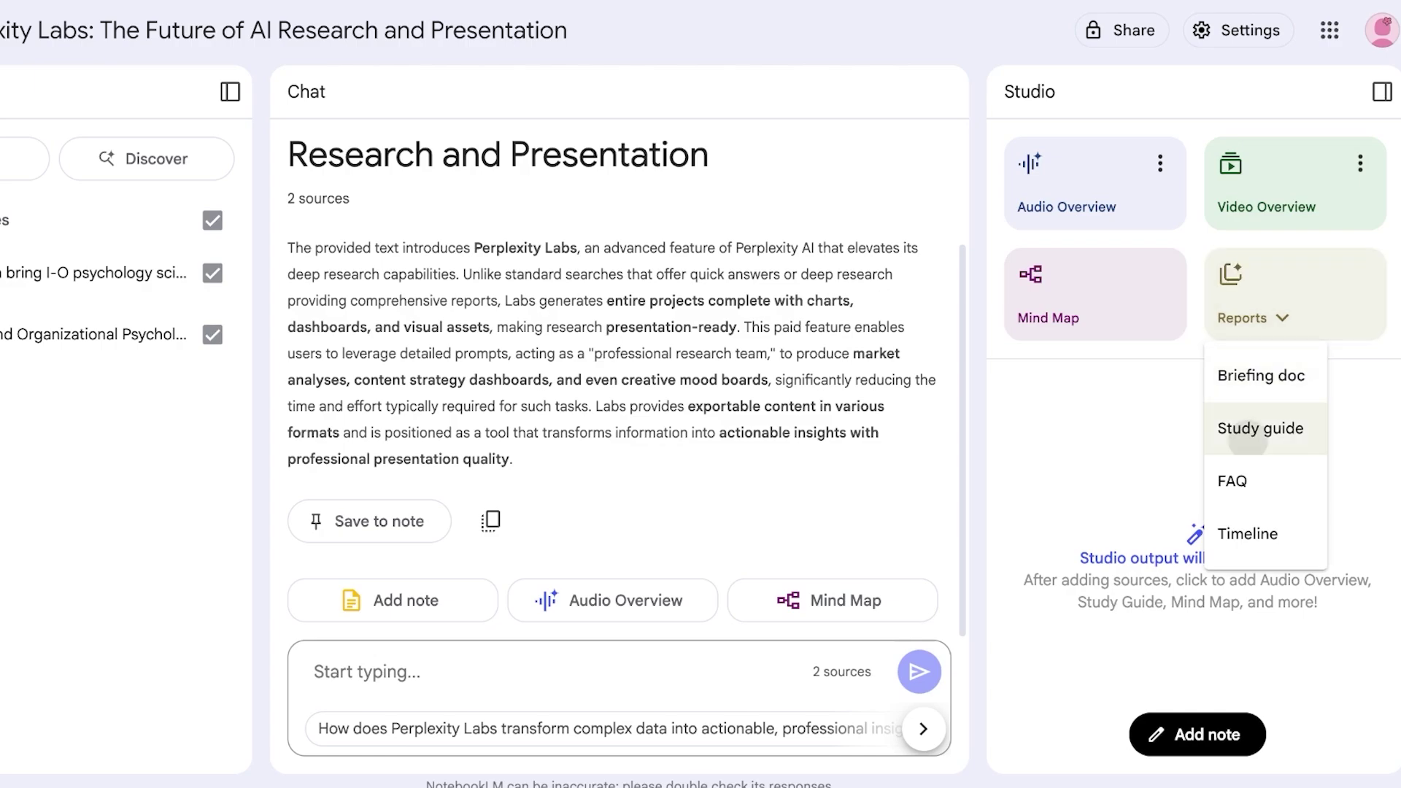
left_click(1260, 429)
left_click(1282, 318)
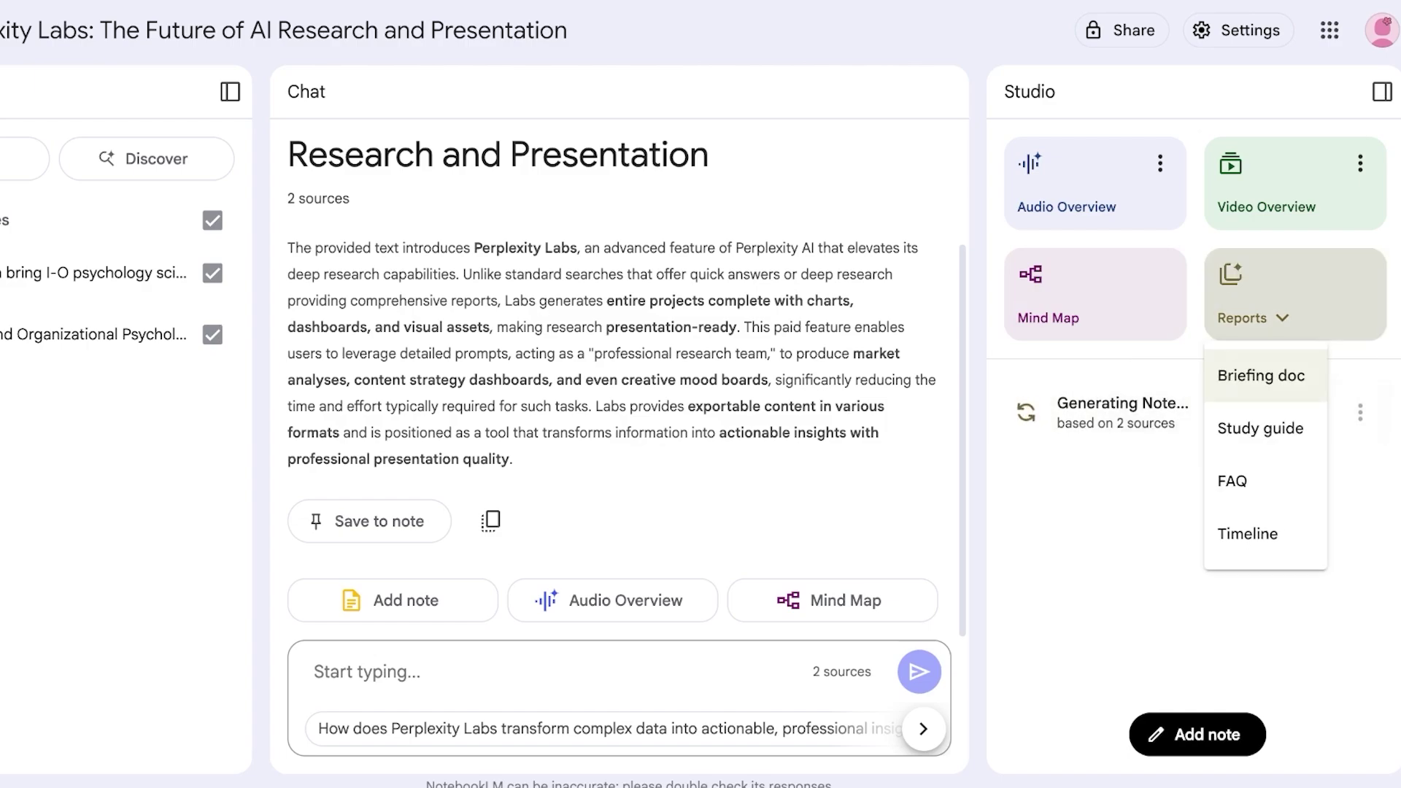
left_click(1260, 428)
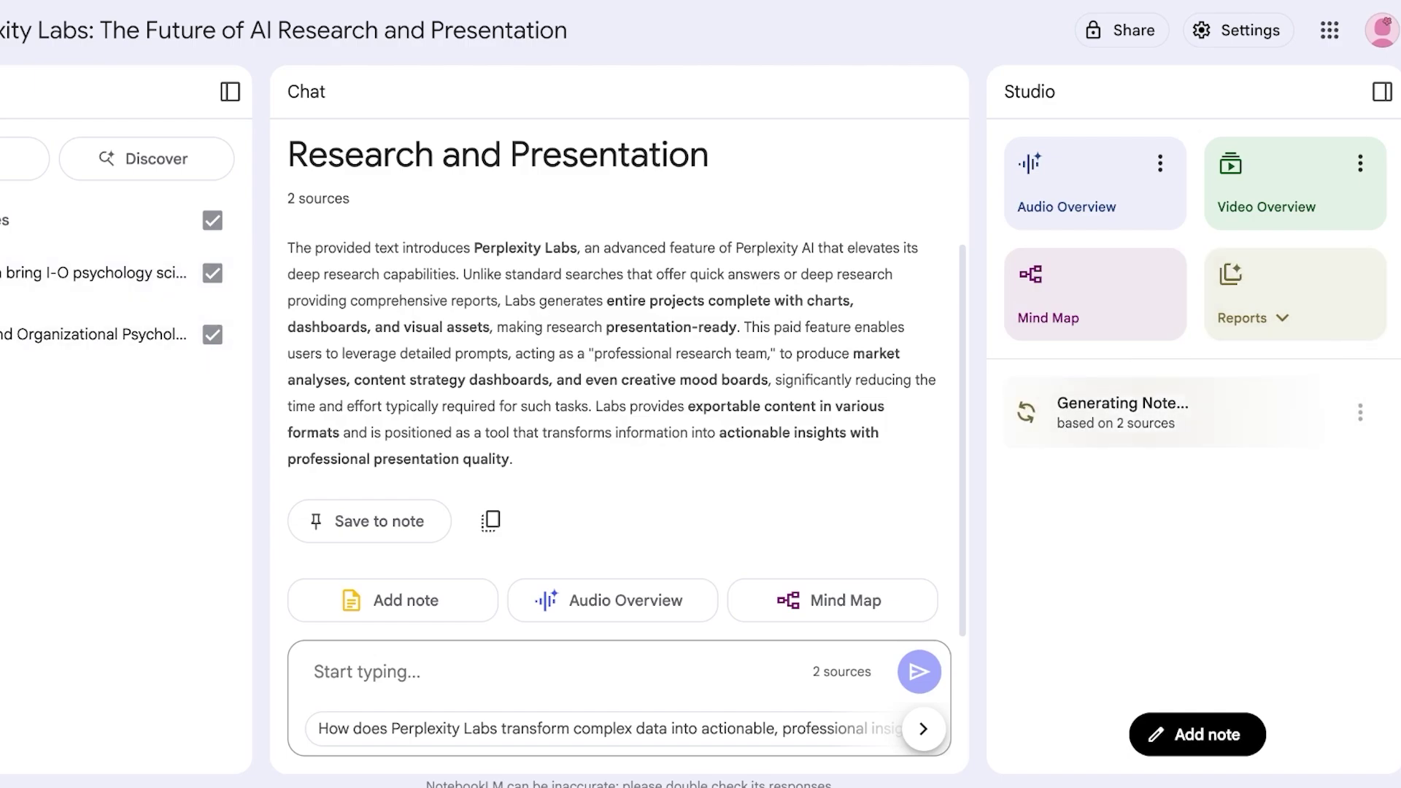
left_click(394, 600)
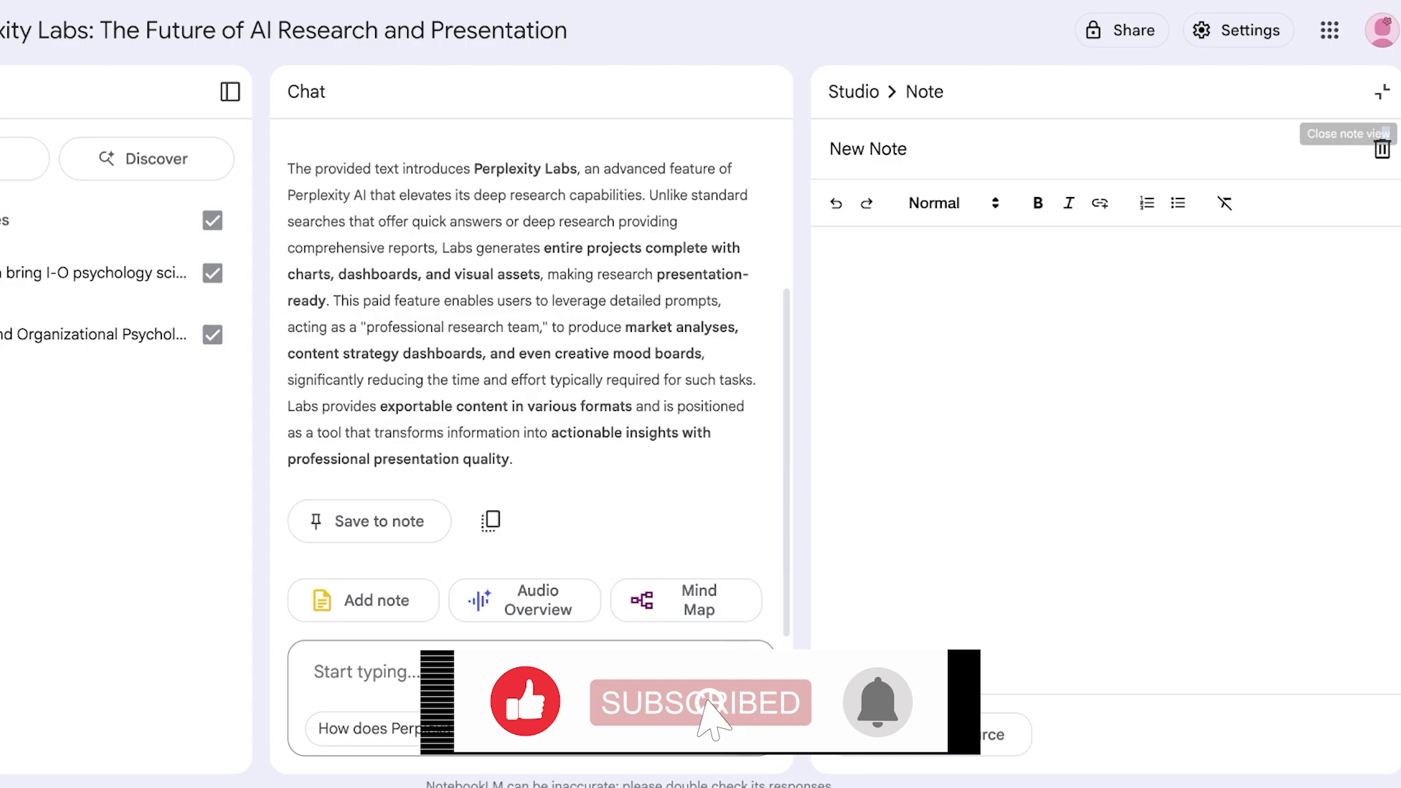
left_click(1381, 149)
key("Return")
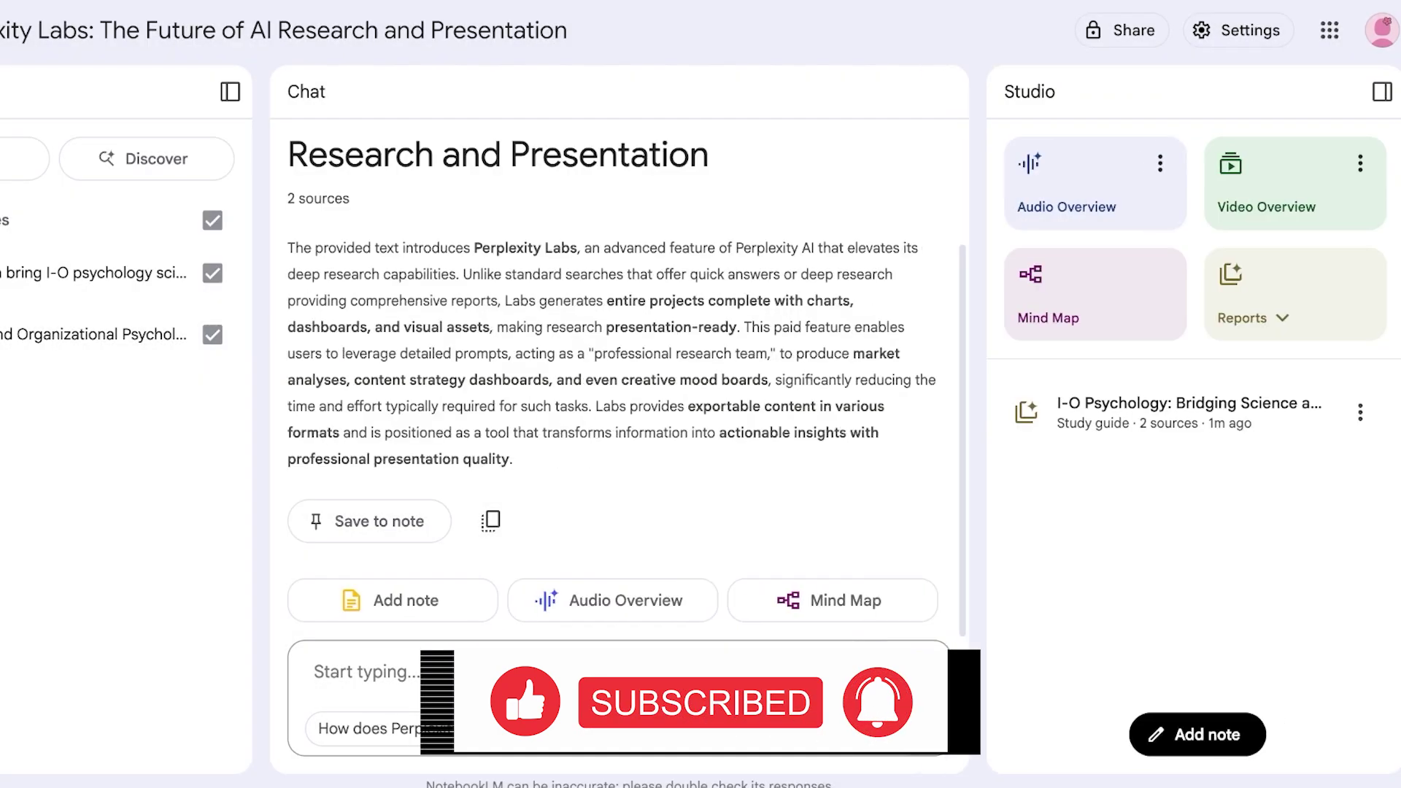
Open the generated I-O psychology study guide, read through its quiz, answer key, discussion questions and key terms, and close it.
left_click(1189, 412)
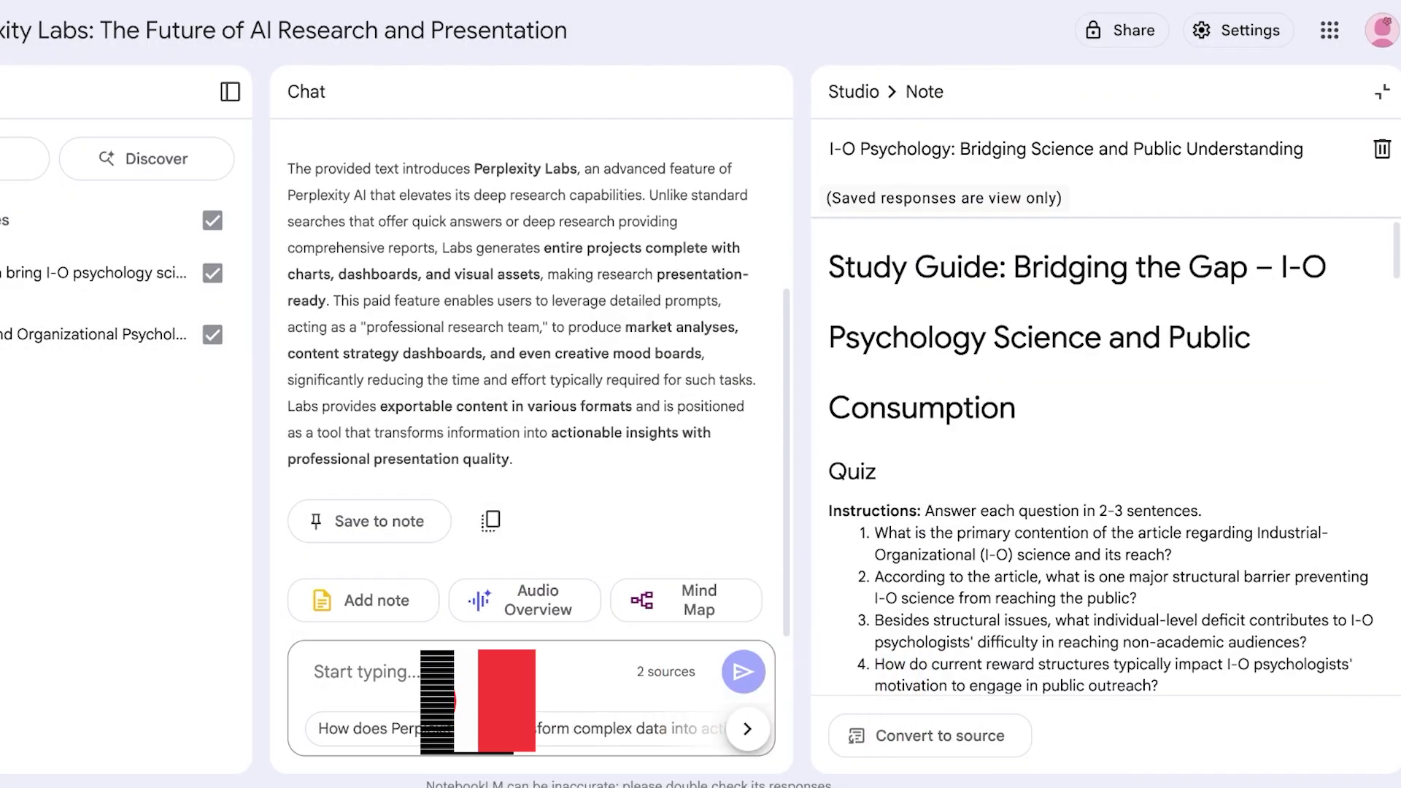
scroll(1106, 456, "down", 18)
scroll(1106, 456, "up", 18)
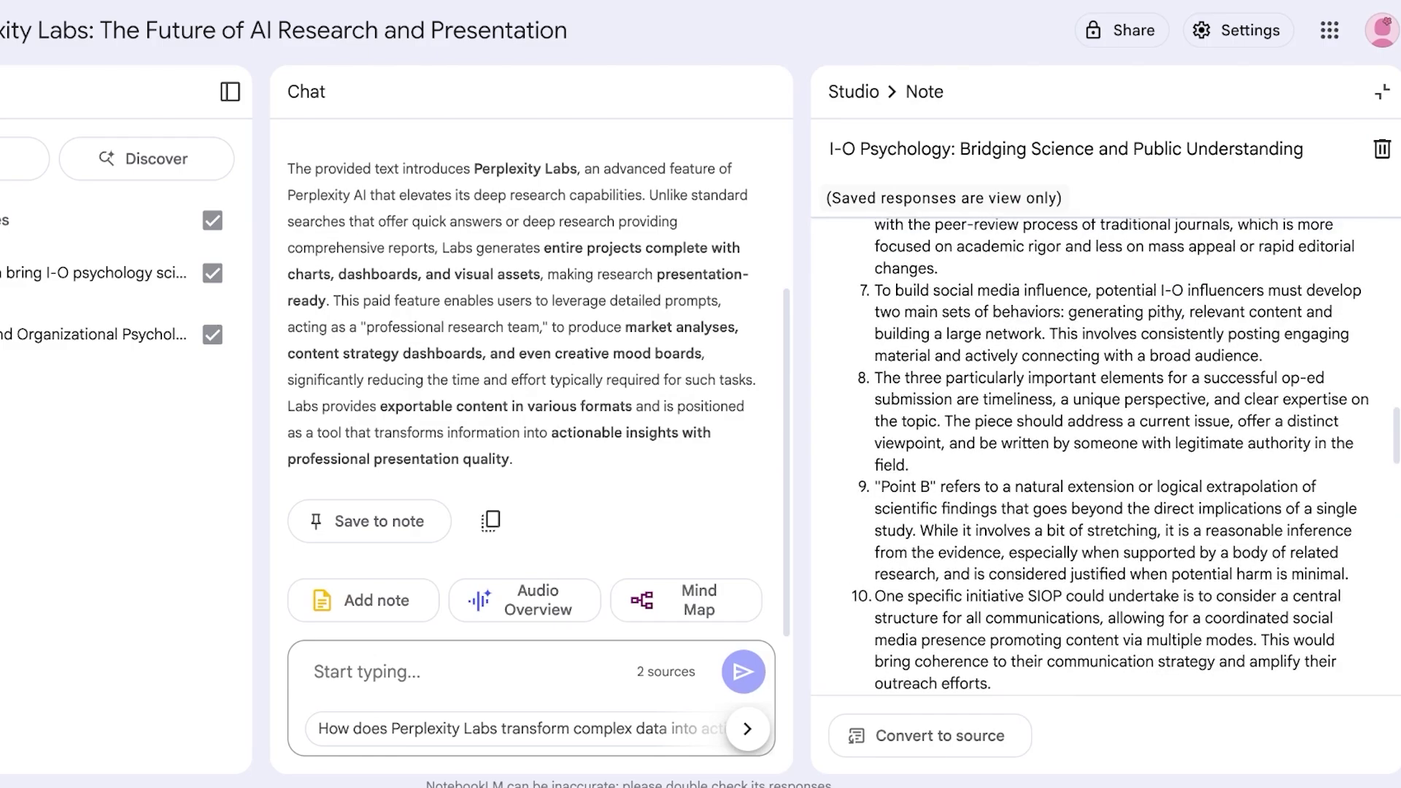
scroll(1105, 456, "down", 4)
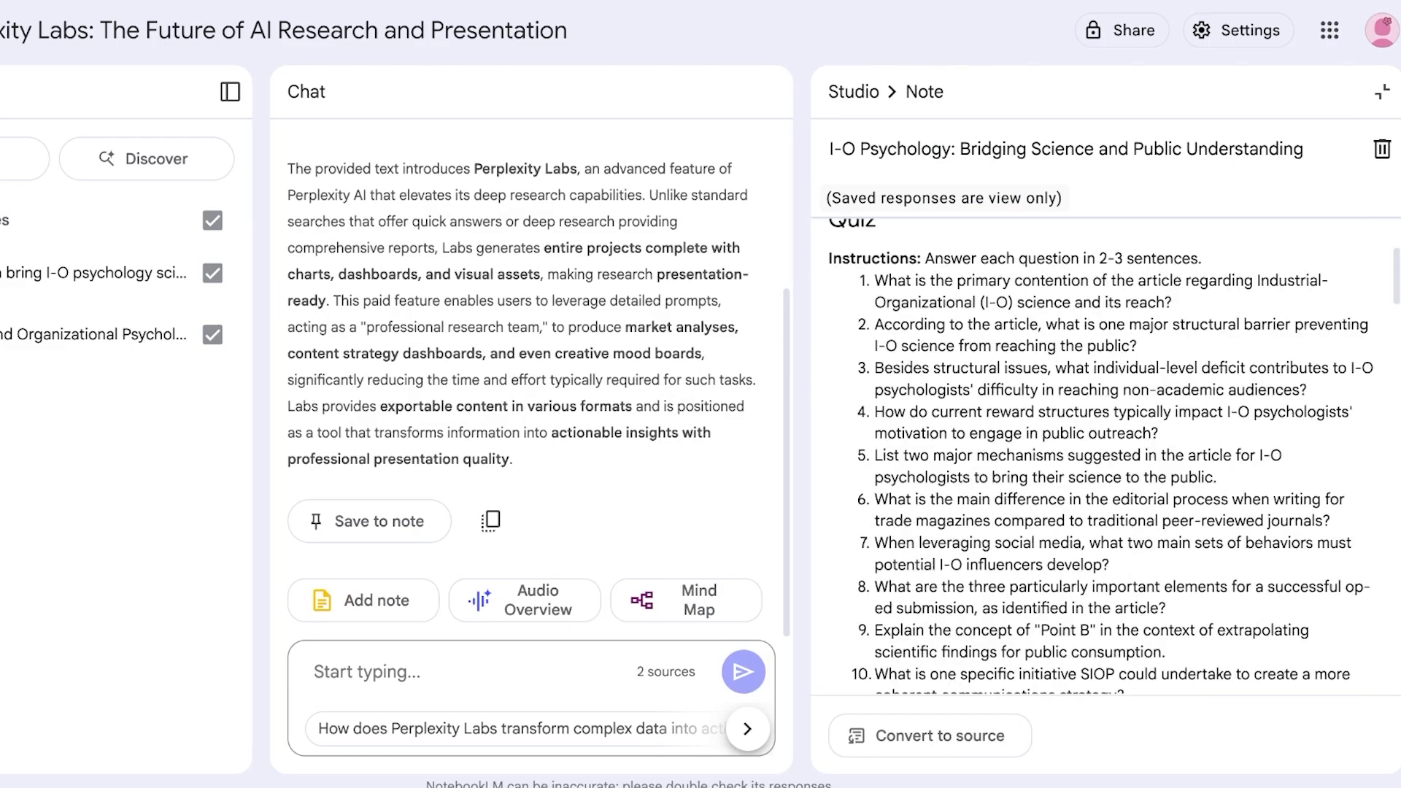
scroll(1106, 456, "up", 2)
scroll(1106, 456, "down", 5)
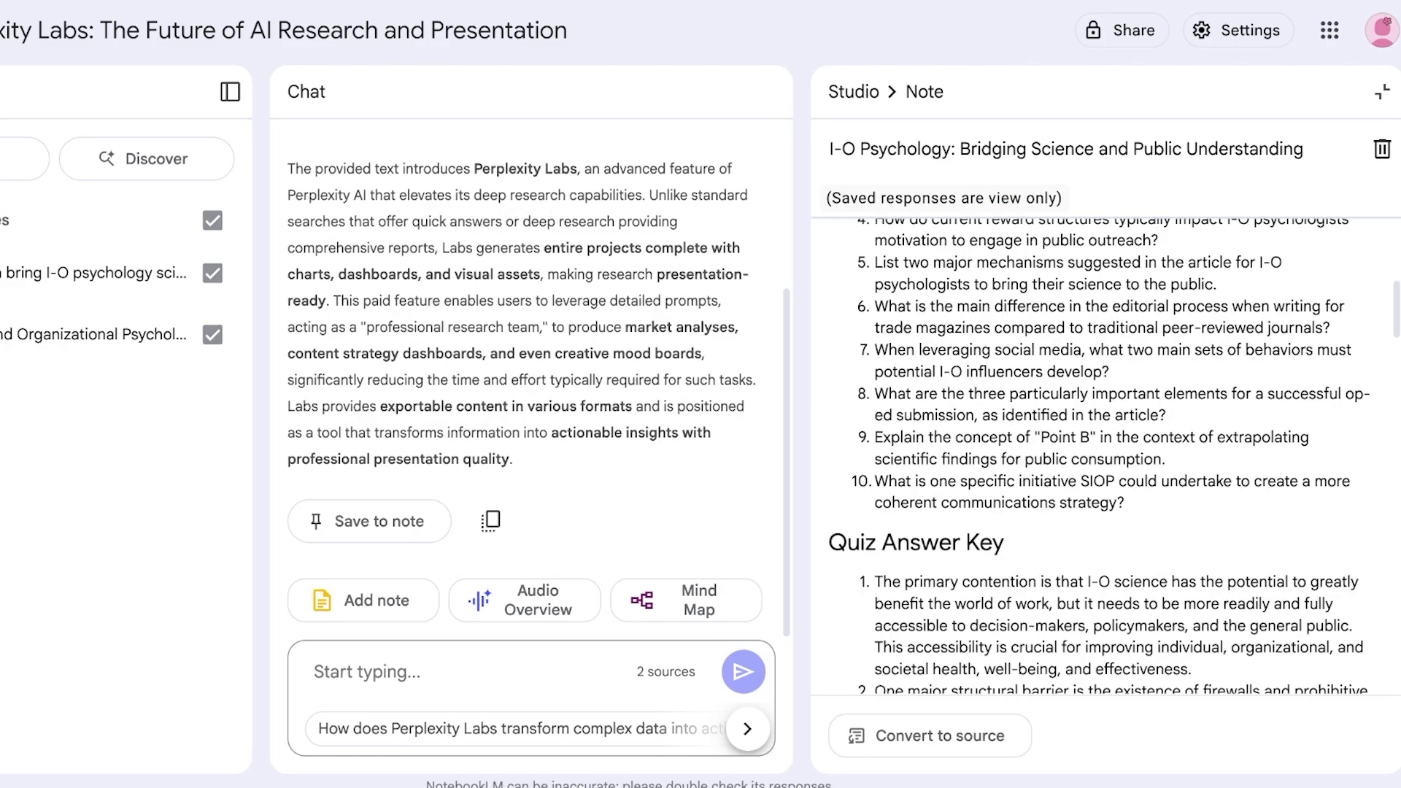
scroll(1106, 456, "up", 6)
scroll(1105, 457, "down", 6)
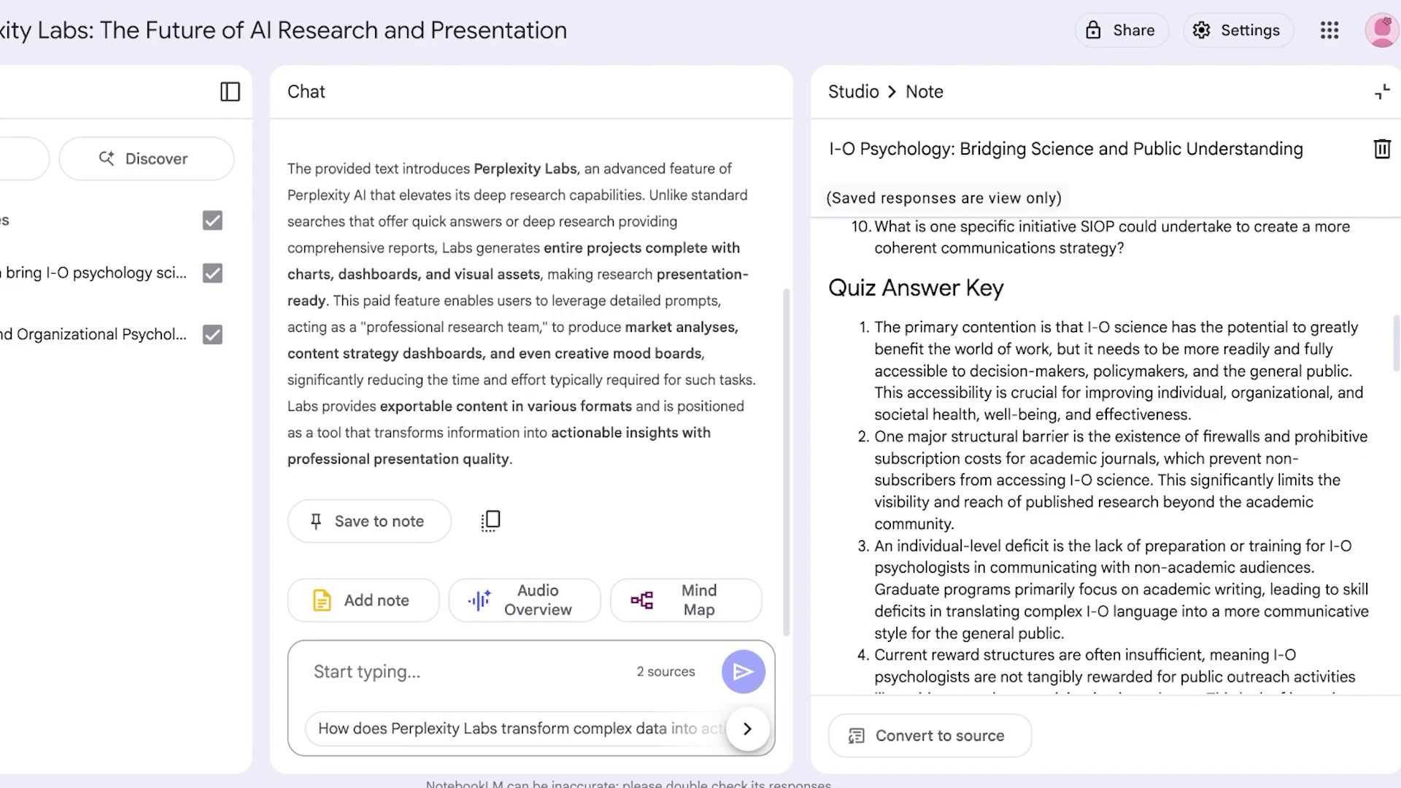
scroll(1105, 457, "down", 8)
scroll(1105, 456, "down", 8)
scroll(1106, 456, "up", 4)
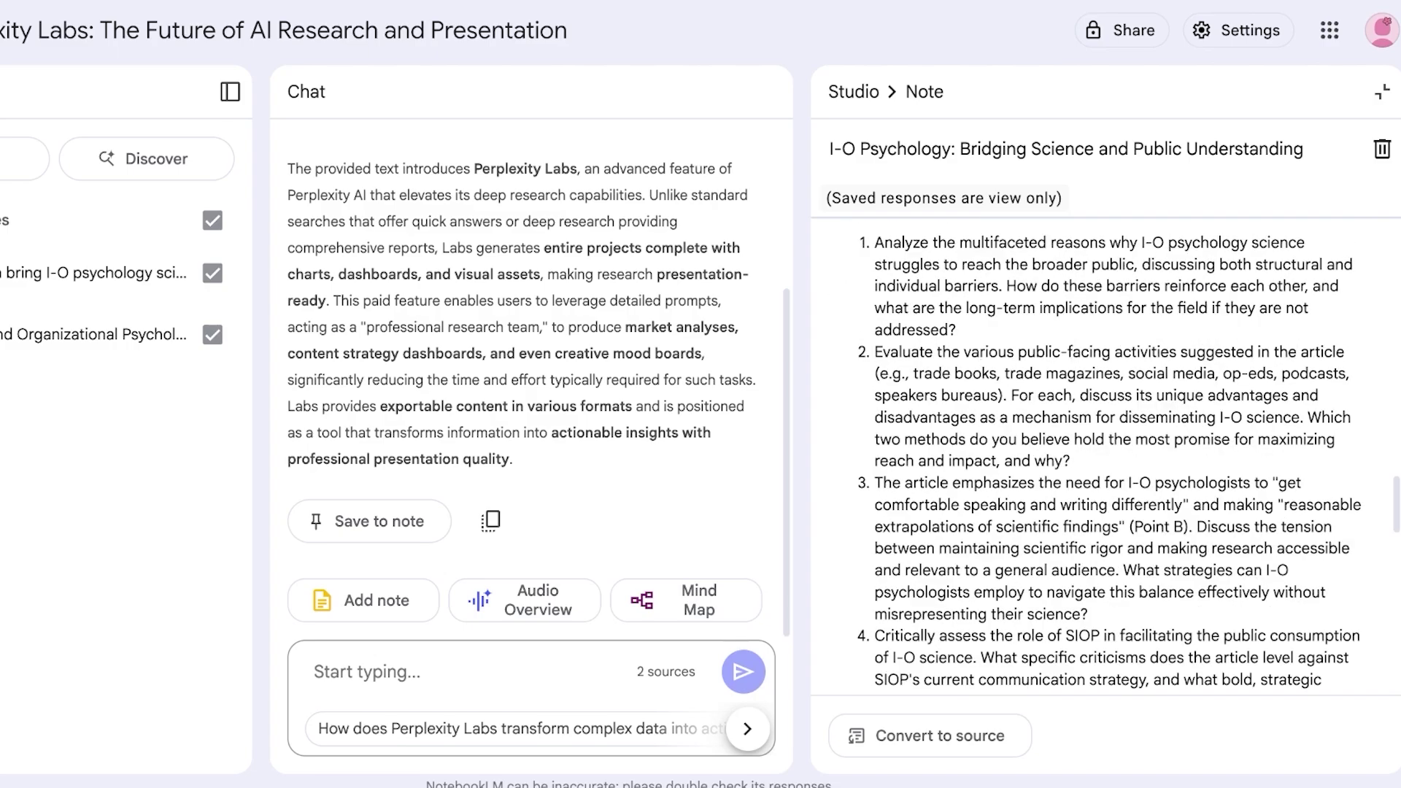
scroll(1105, 456, "down", 10)
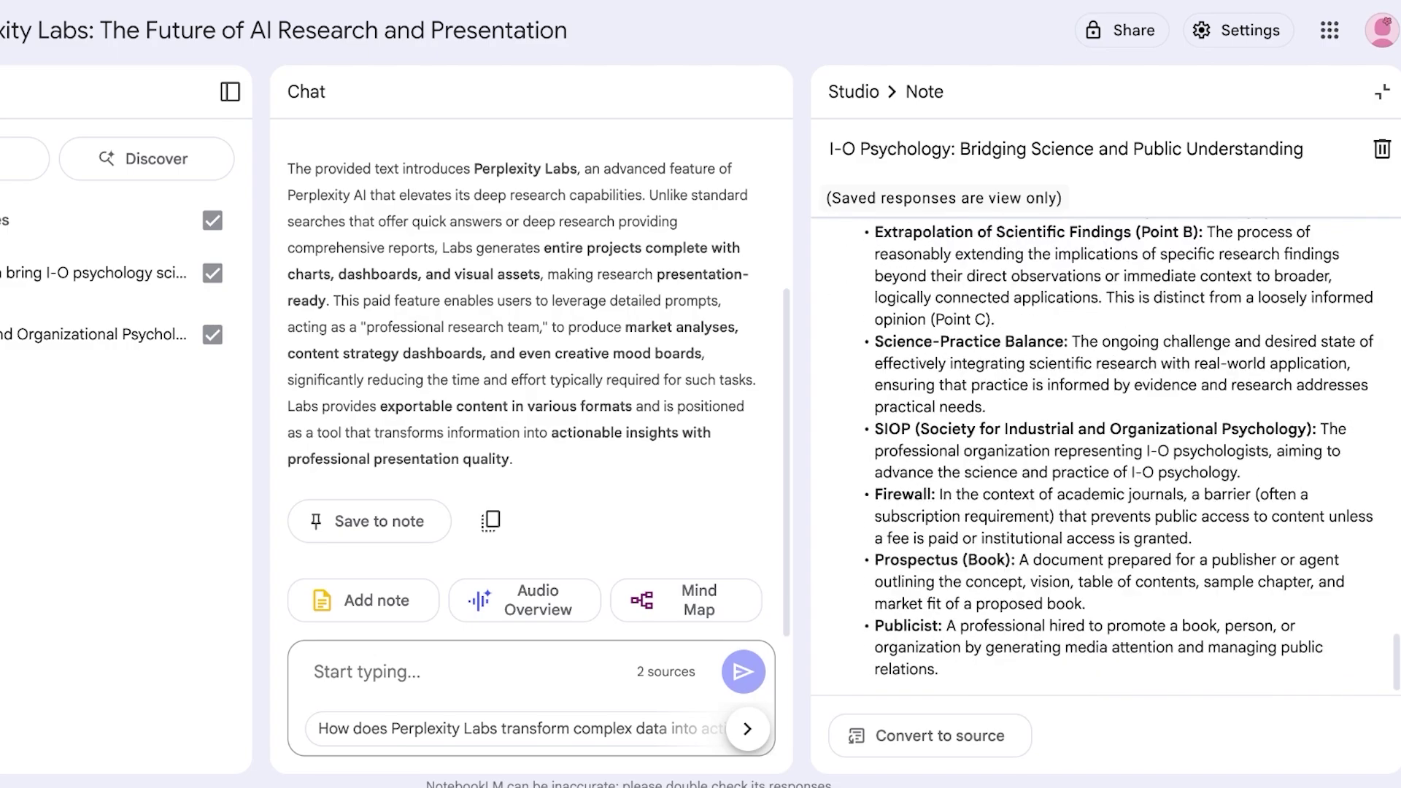
scroll(1106, 456, "up", 10)
left_click(1382, 92)
left_click(1167, 403)
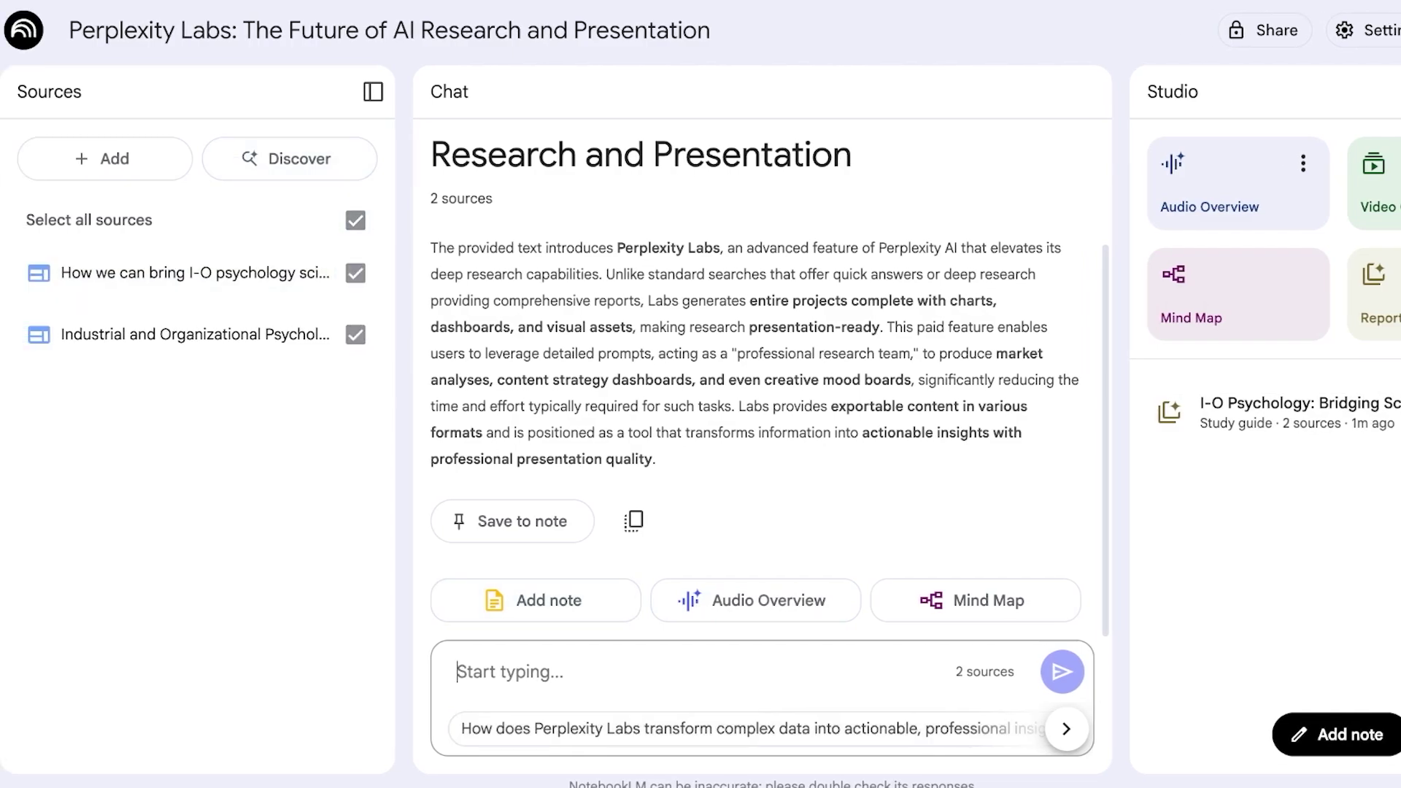
Ask the notebook chat "what is io psych and how is it going to be benifical in the real world".
type("what is io psych and how is it going to be benifical in")
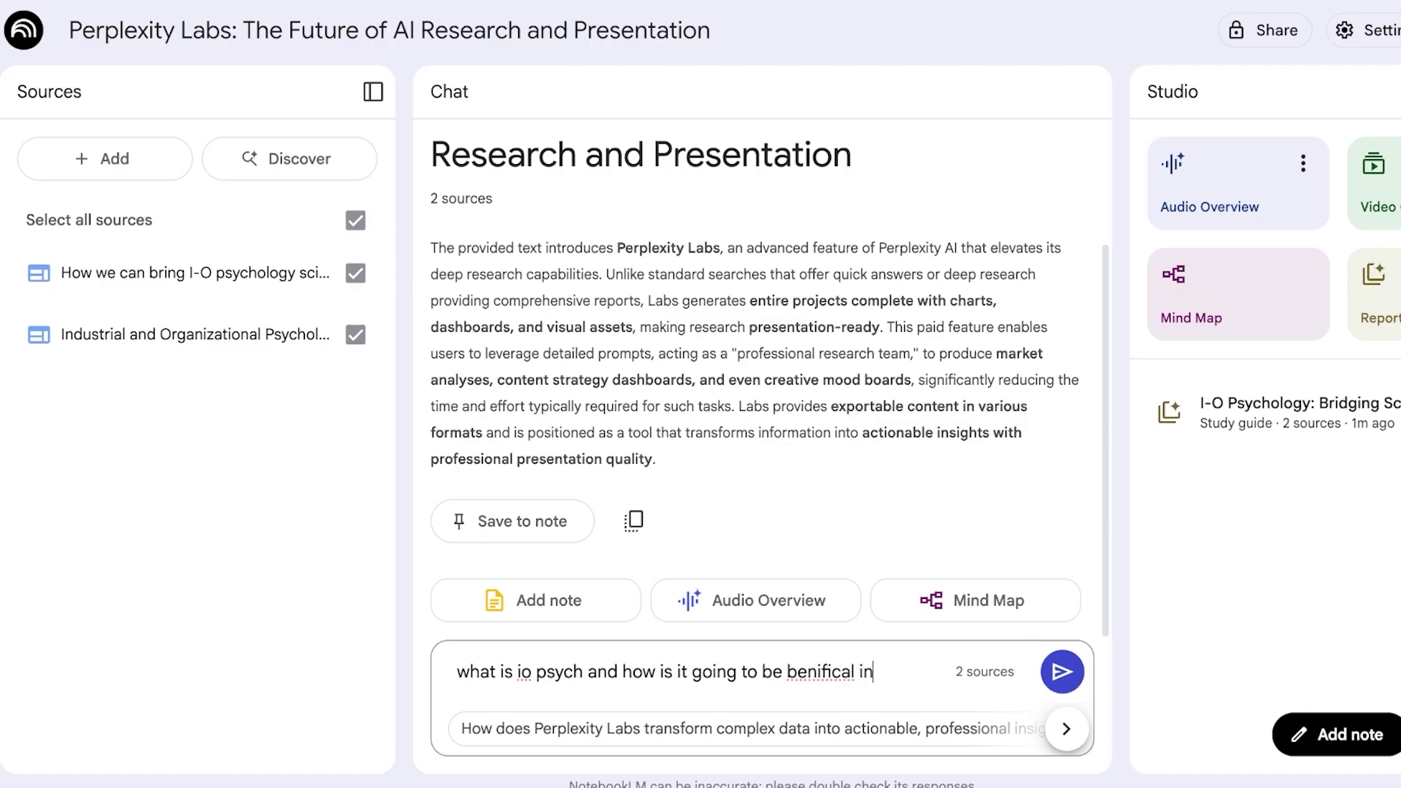
type("the real world")
key("Return")
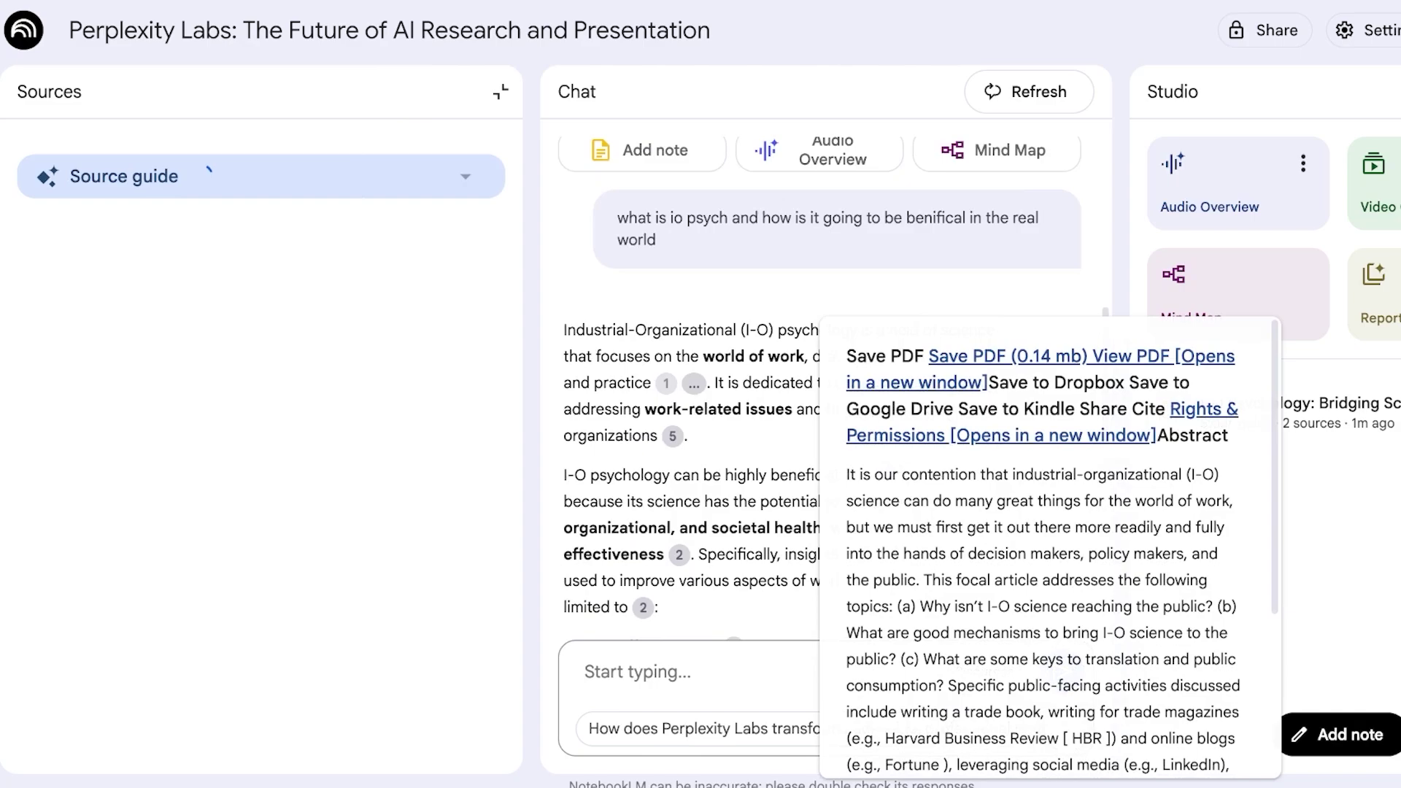
Examine the source passage cited in the chat answer and the rest of the answer, and close the source view.
left_click(830, 296)
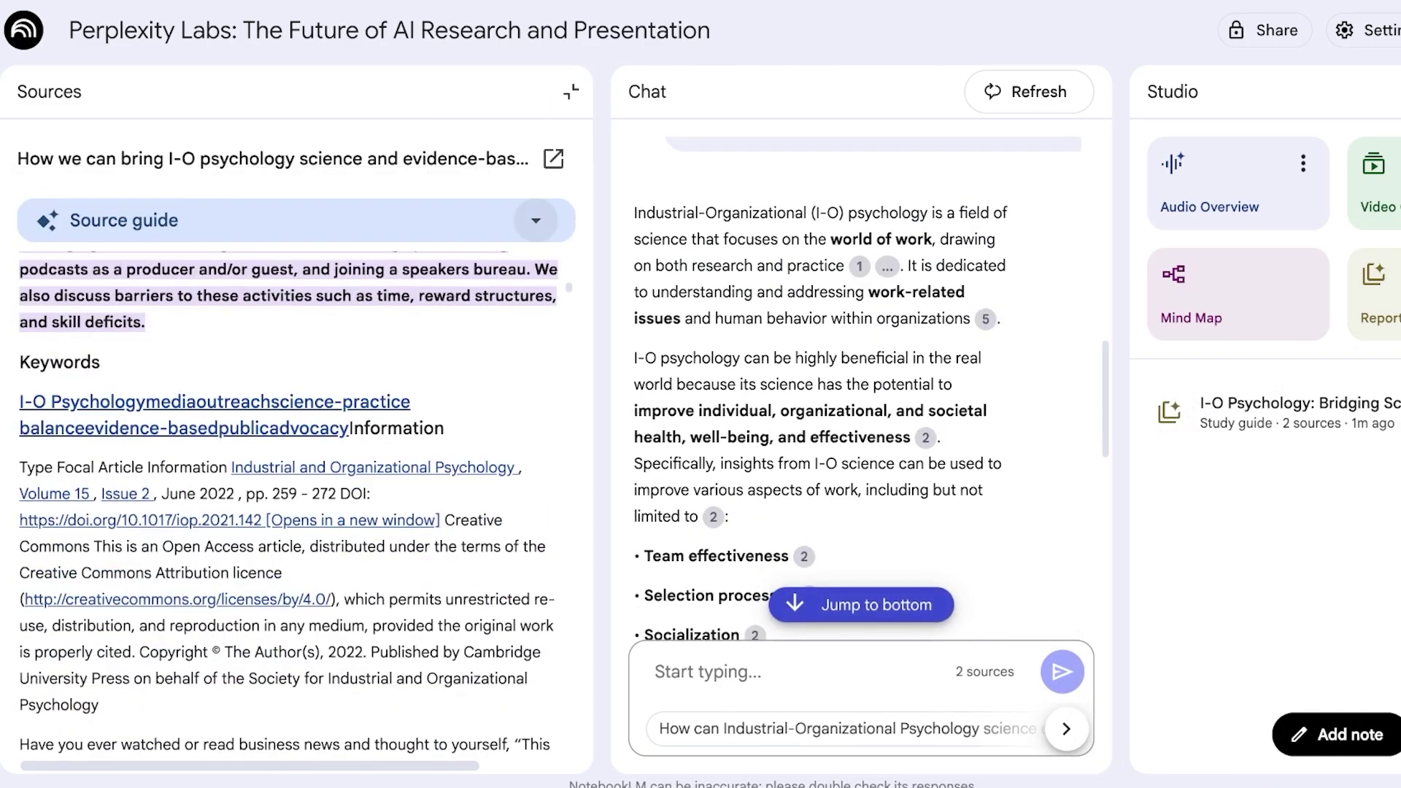
left_click(536, 221)
left_click(536, 221)
scroll(861, 387, "up", 8)
scroll(861, 387, "down", 10)
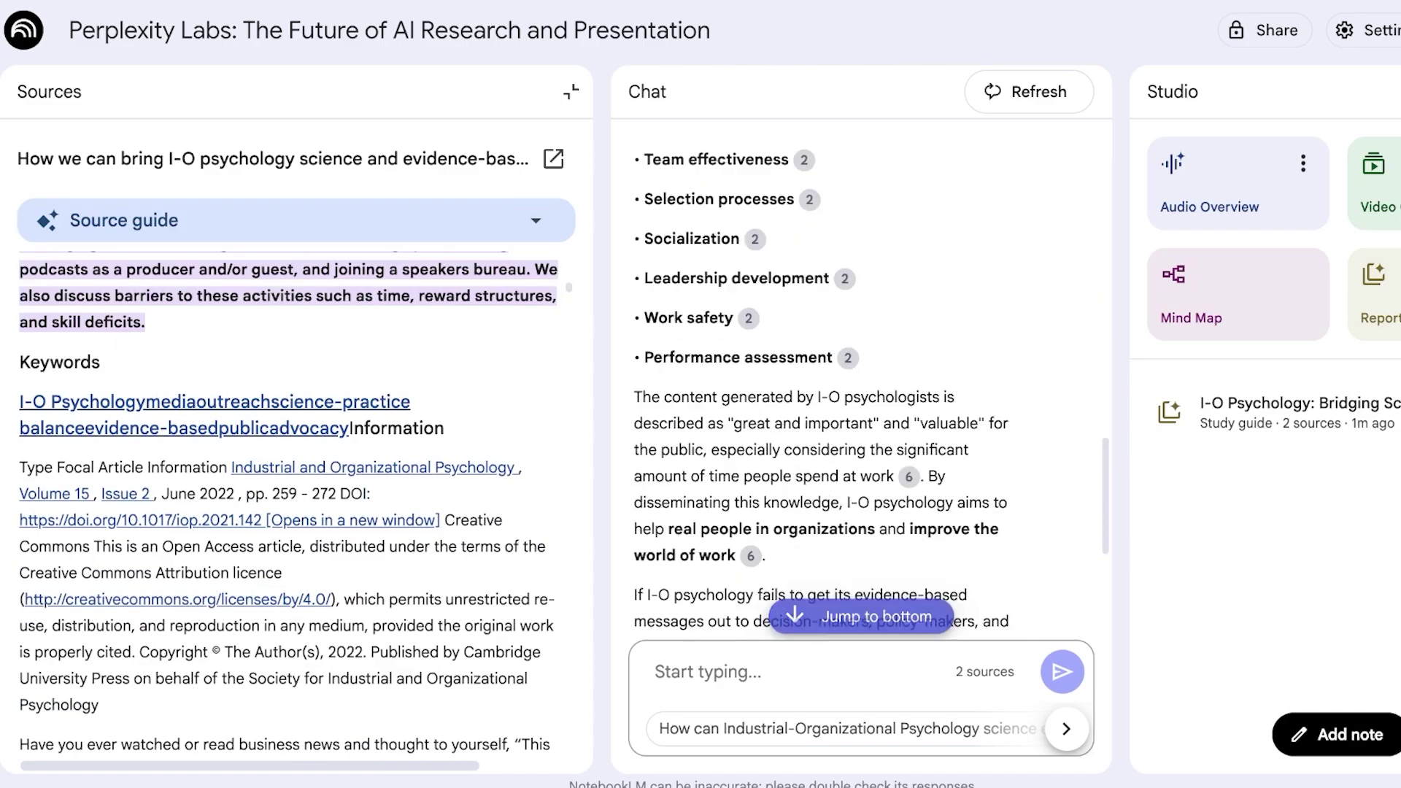
left_click(572, 91)
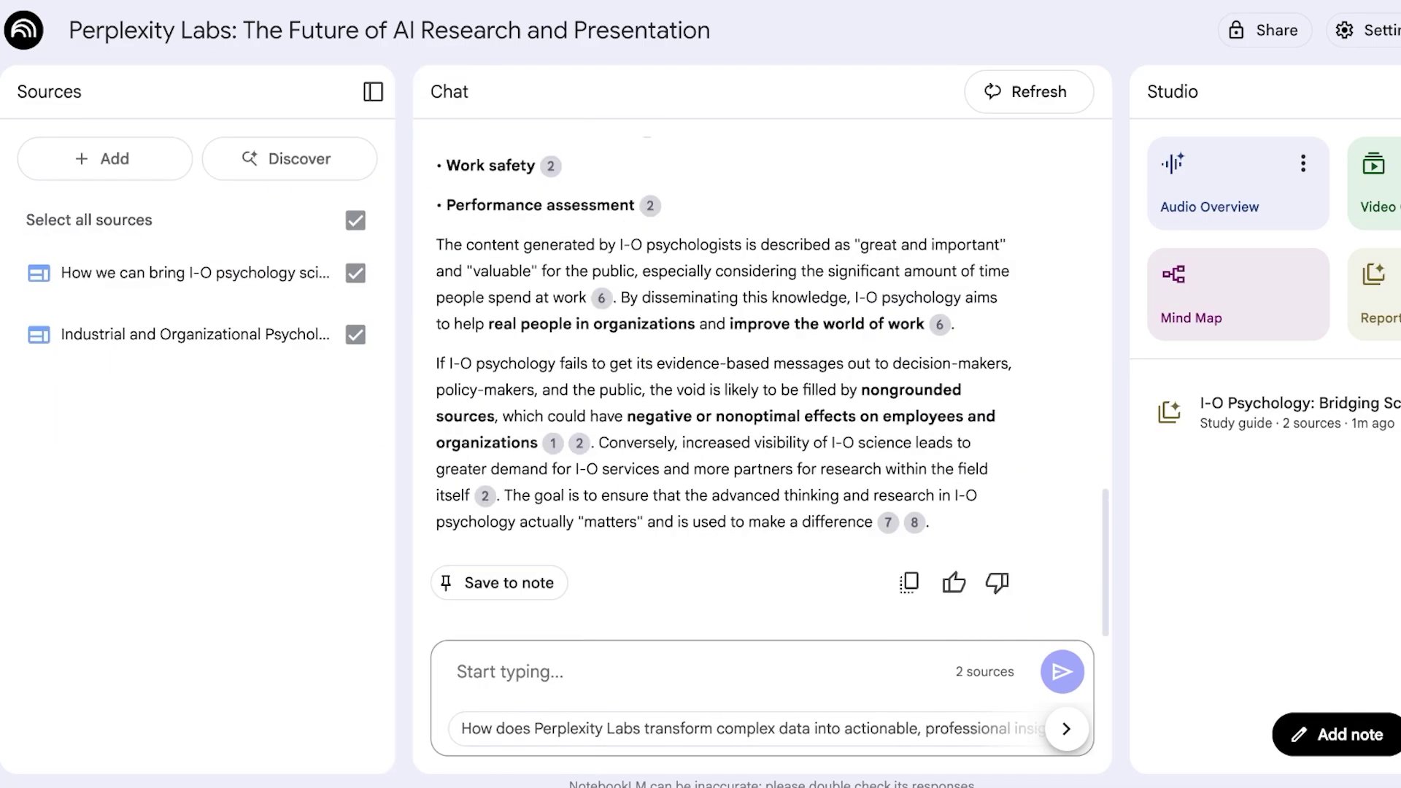
Clear the chat conversation and return to the notebook list.
left_click(1029, 92)
key("Return")
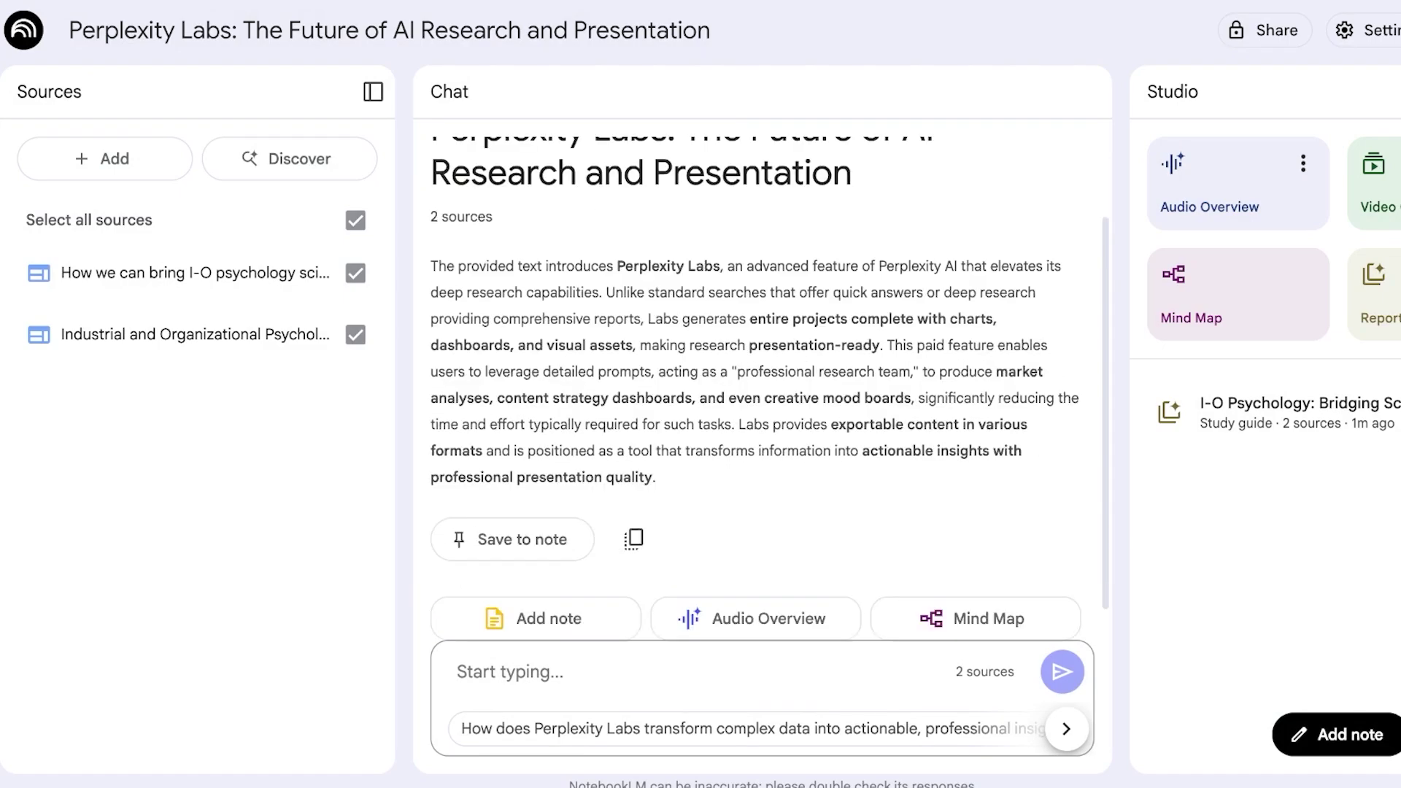
left_click(948, 729)
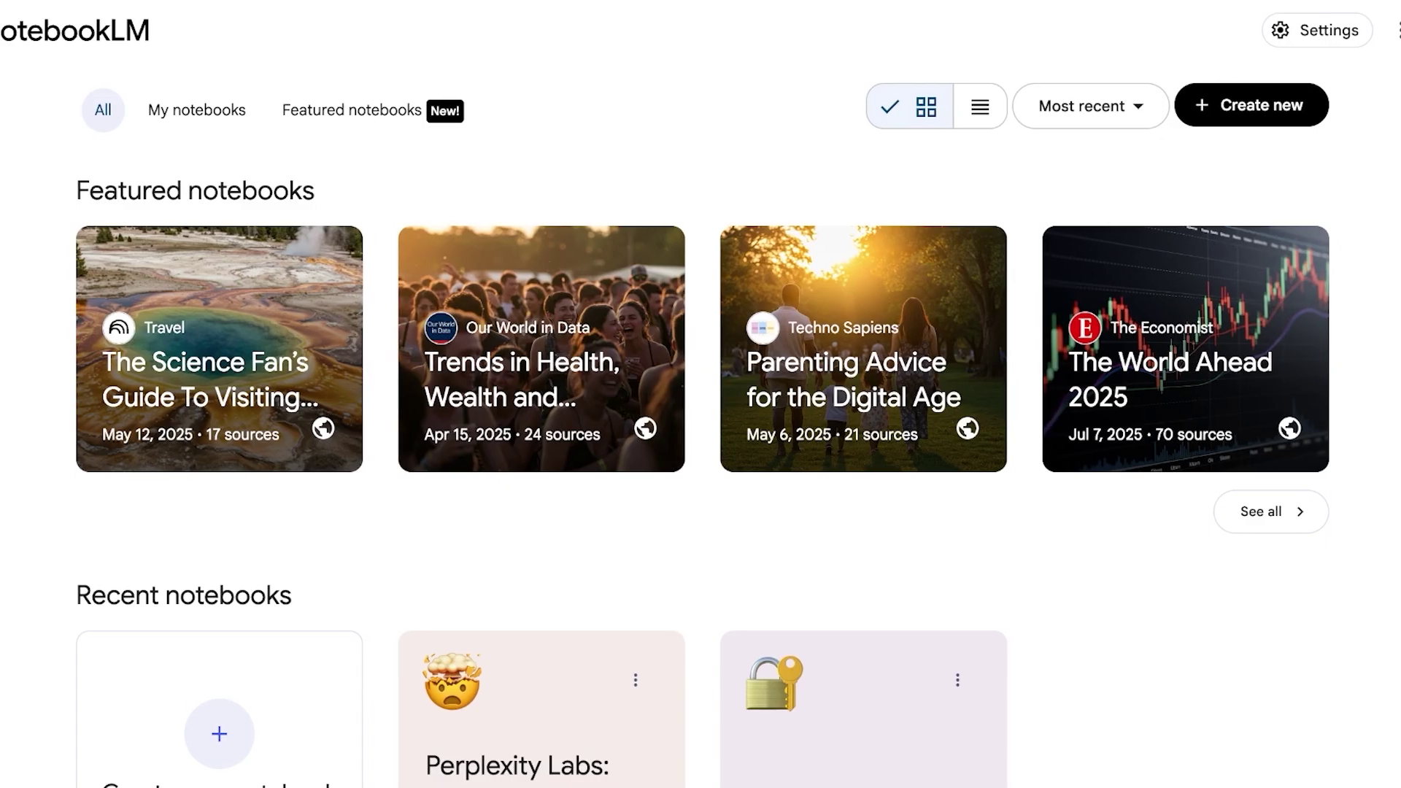
Delete the recent notebook "Perplexity Labs: The Future of AI Research and Presentation" and create a new empty notebook.
scroll(701, 423, "down", 4)
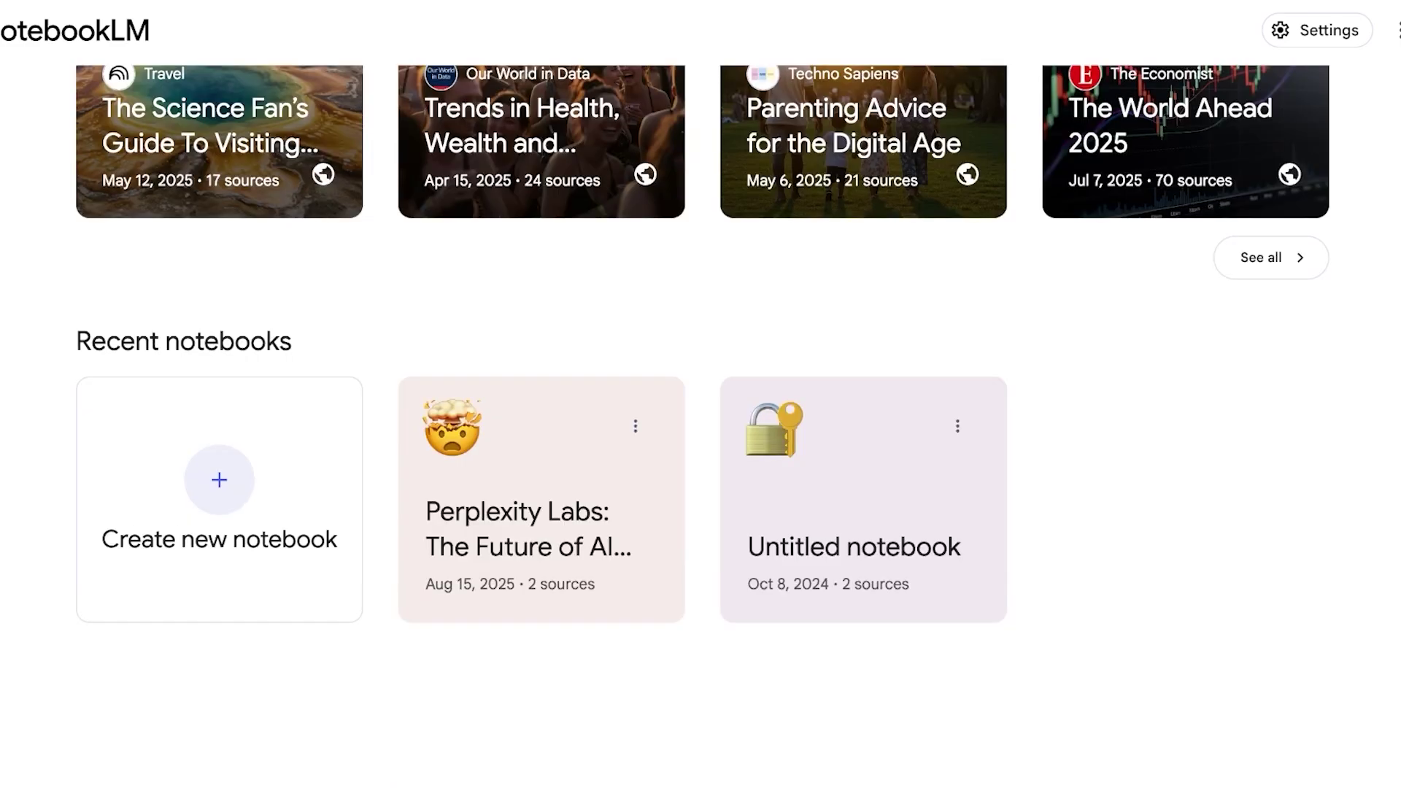
left_click(635, 426)
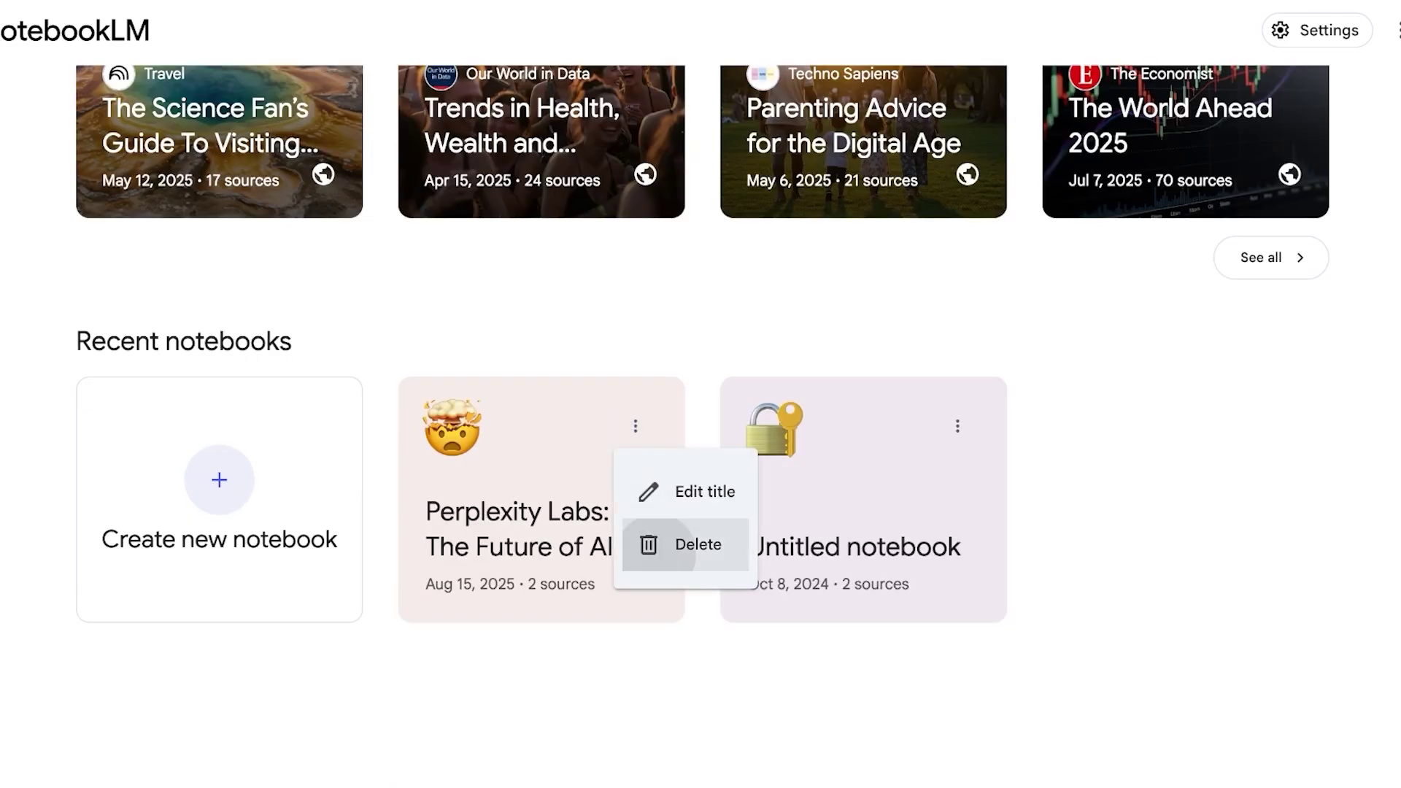
left_click(682, 545)
left_click(943, 463)
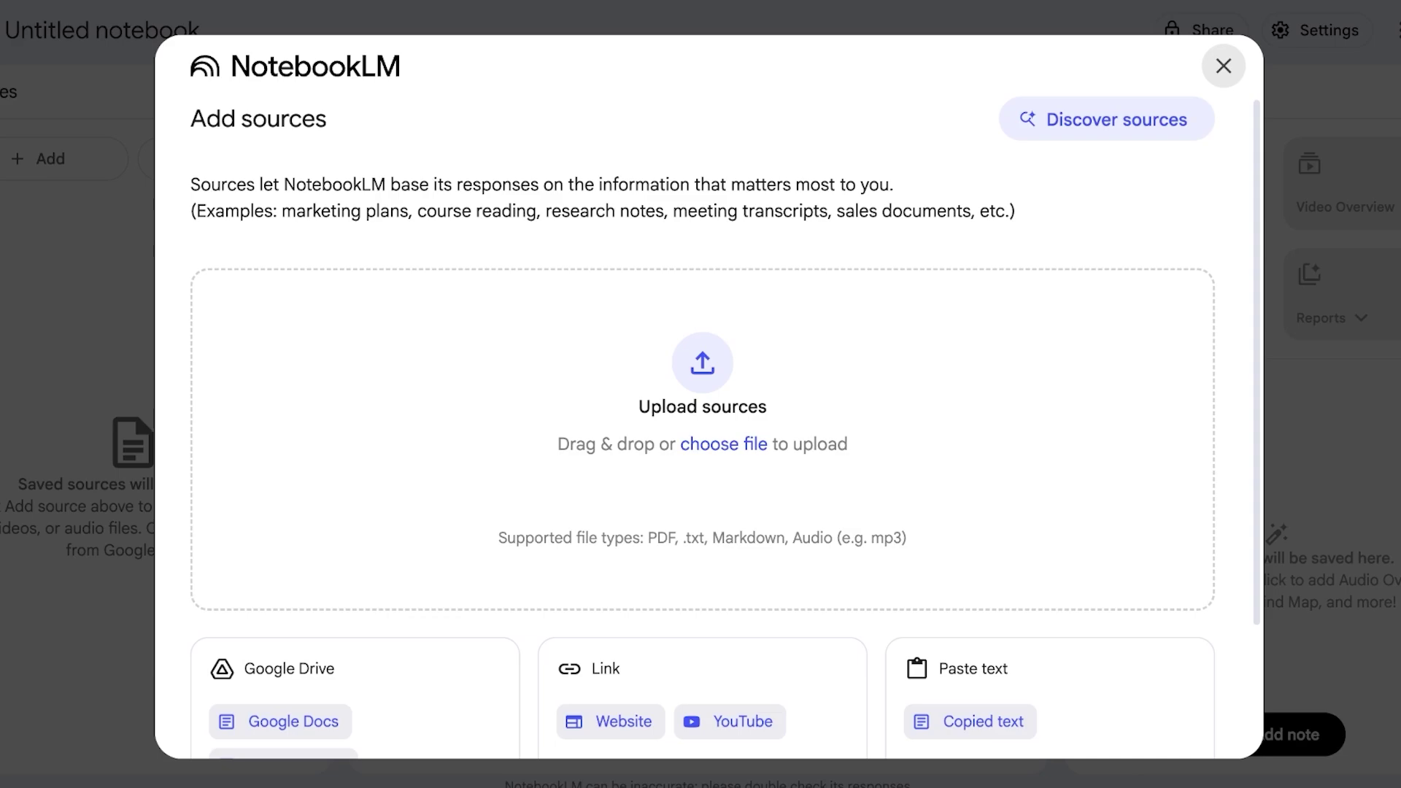
Discover sources for the new notebook on the topic "research variables for io psychology".
left_click(1106, 119)
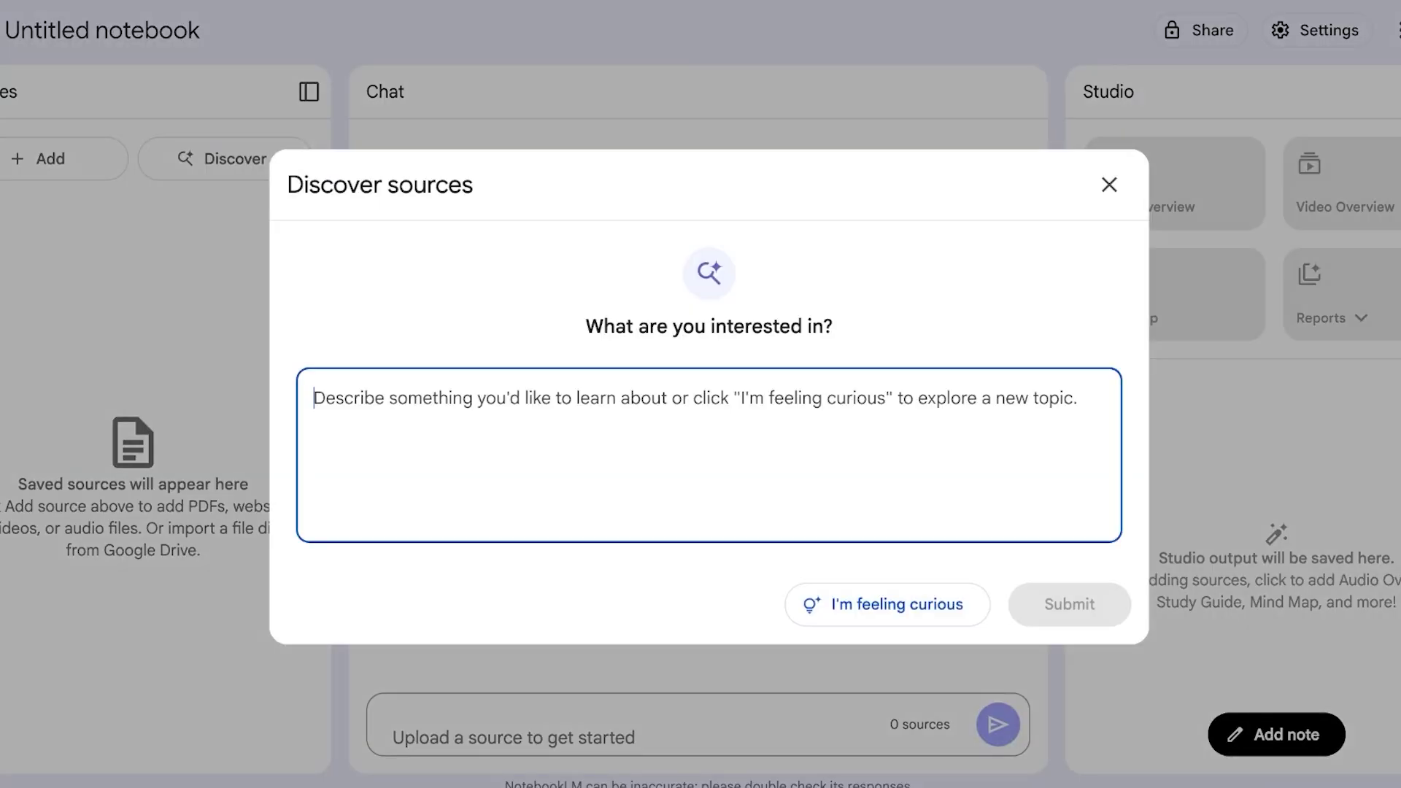
type("res")
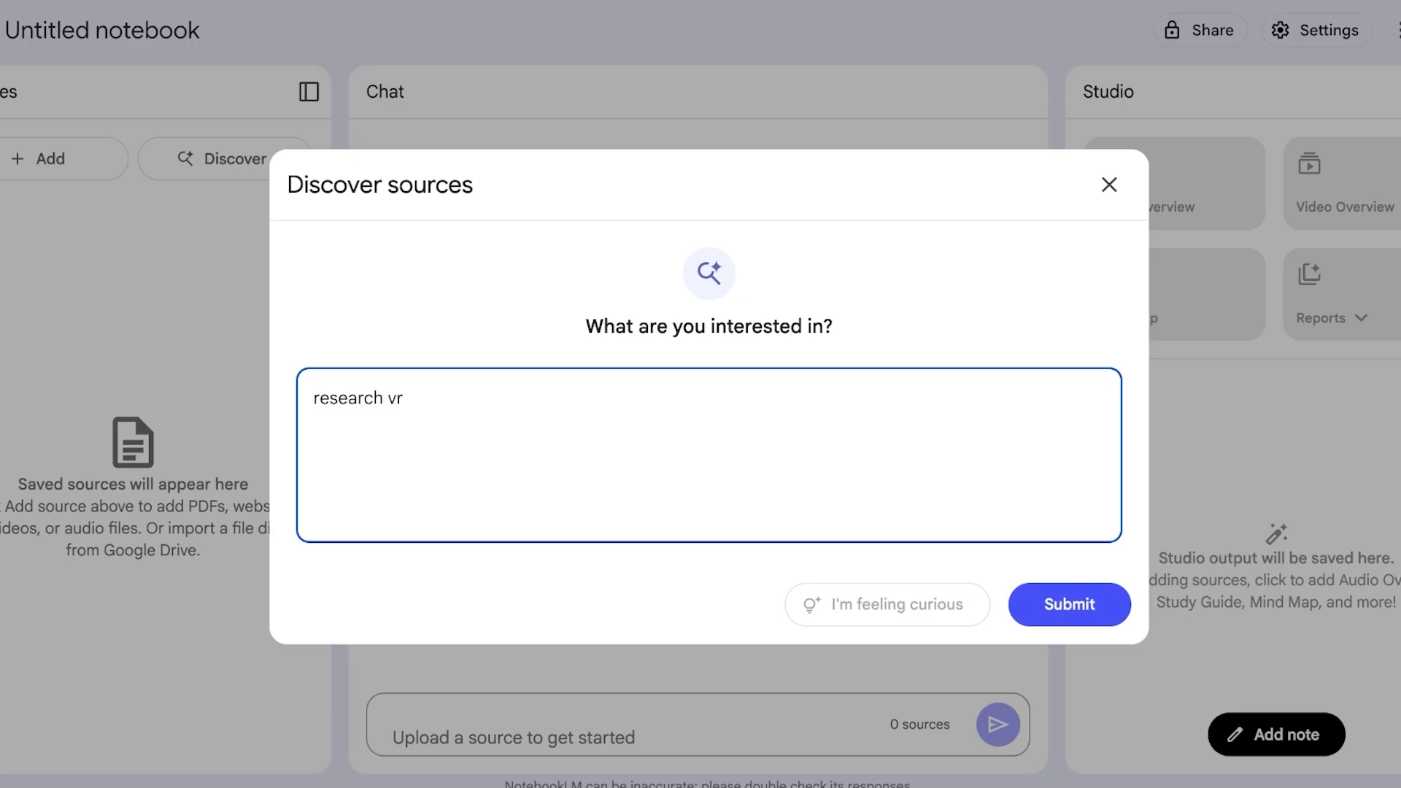
type("earch variables for io")
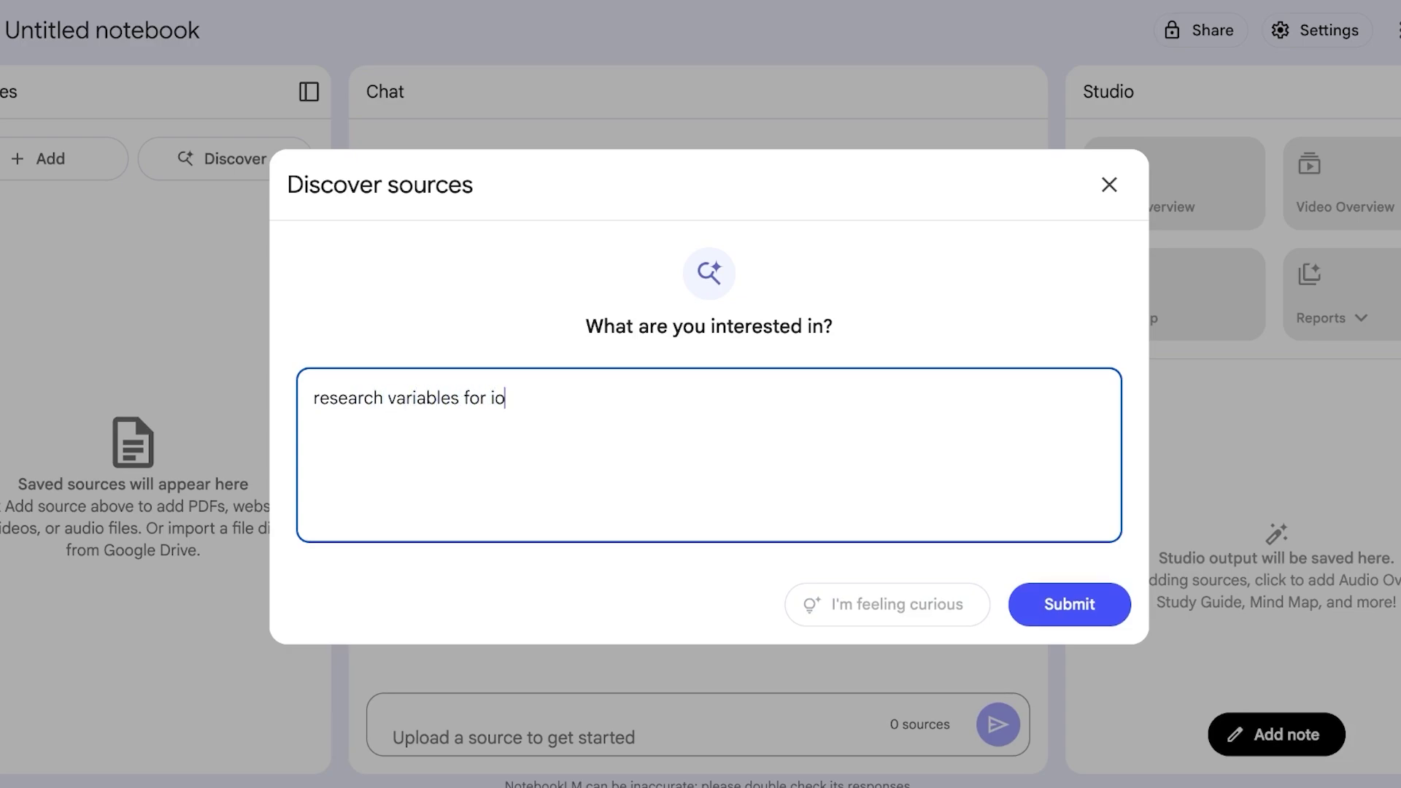
type(" psychology")
key("Return")
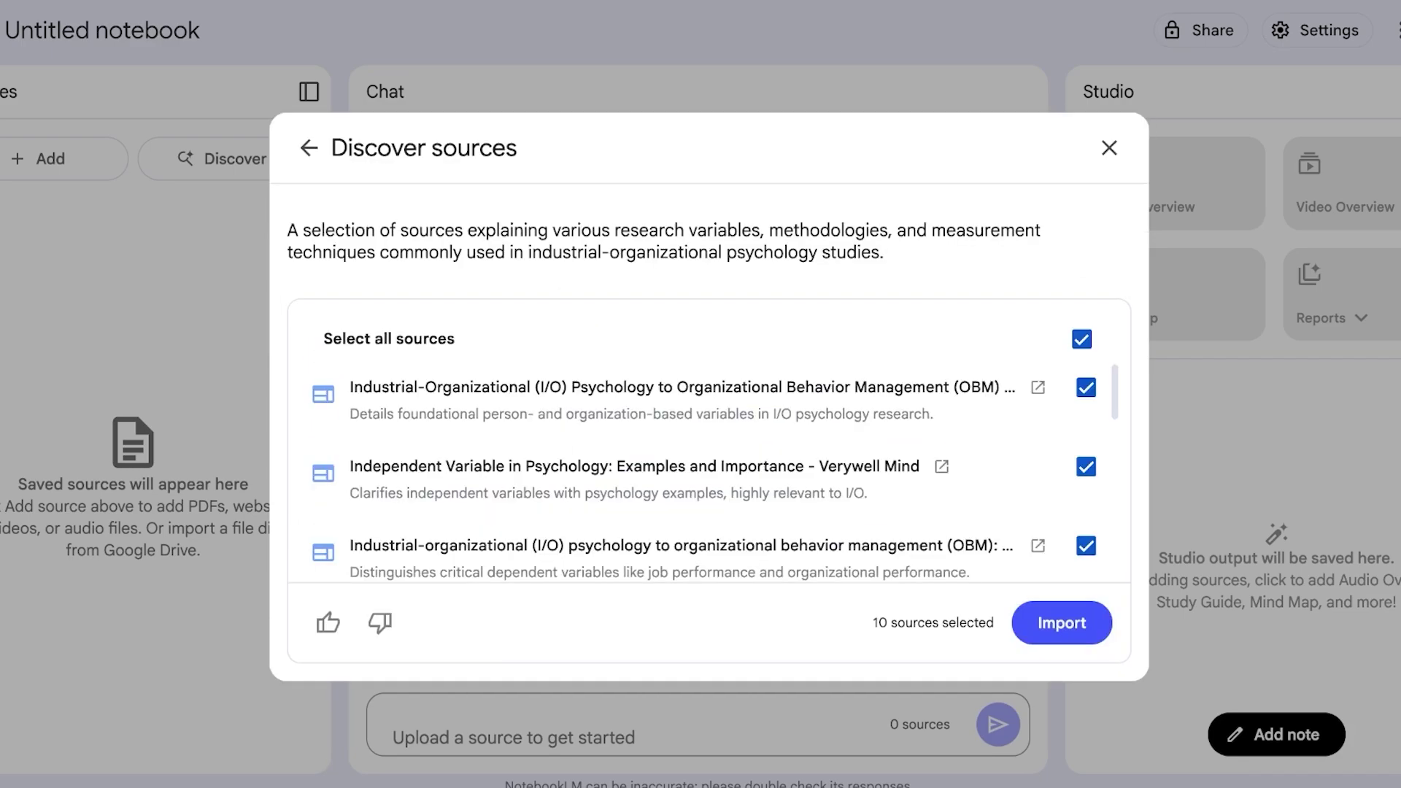
Review the suggested sources and import all of them into the notebook.
scroll(700, 467, "down", 8)
scroll(700, 467, "up", 8)
left_click(1062, 622)
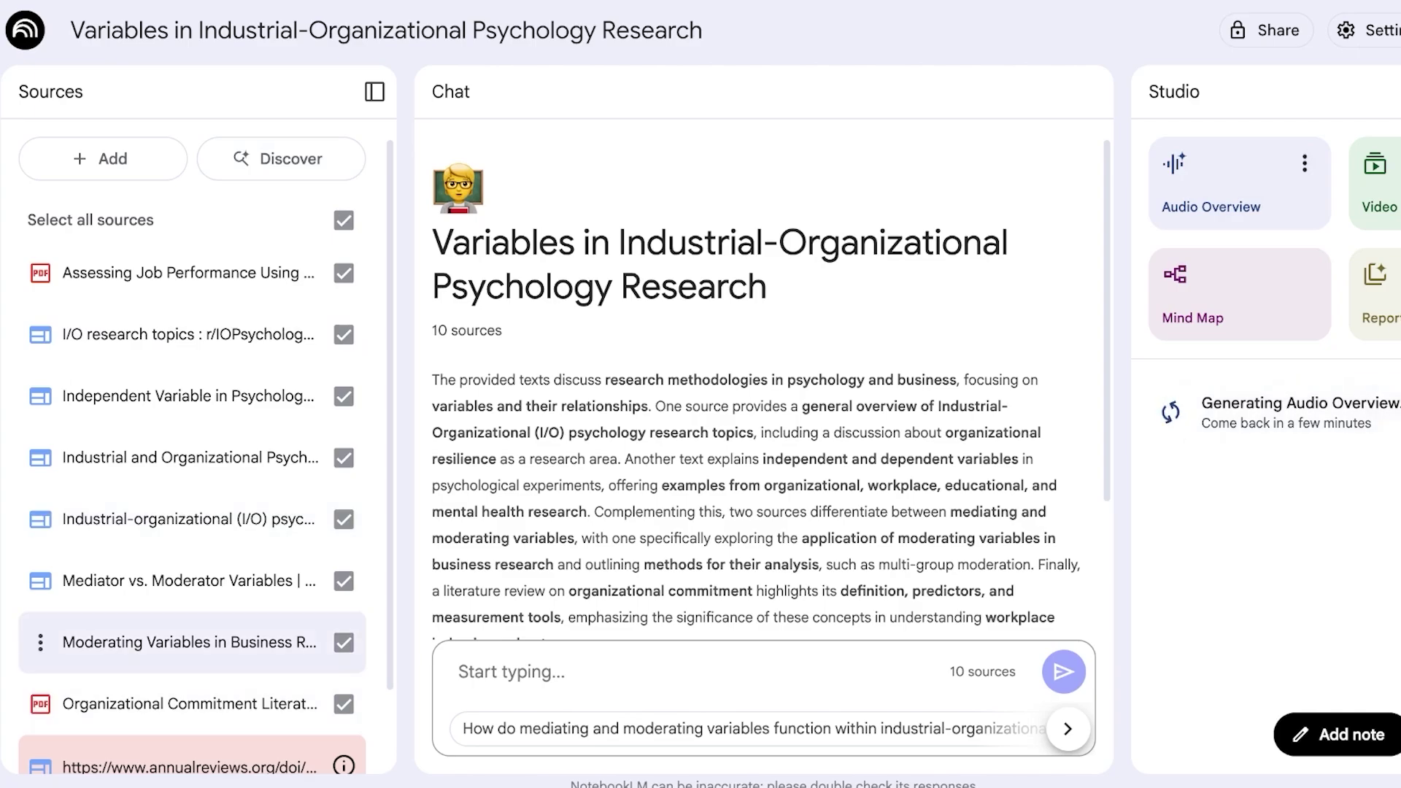
Look over the imported source list and the notebook's summary of I-O psychology research variables.
scroll(192, 639, "down", 2)
scroll(192, 427, "up", 2)
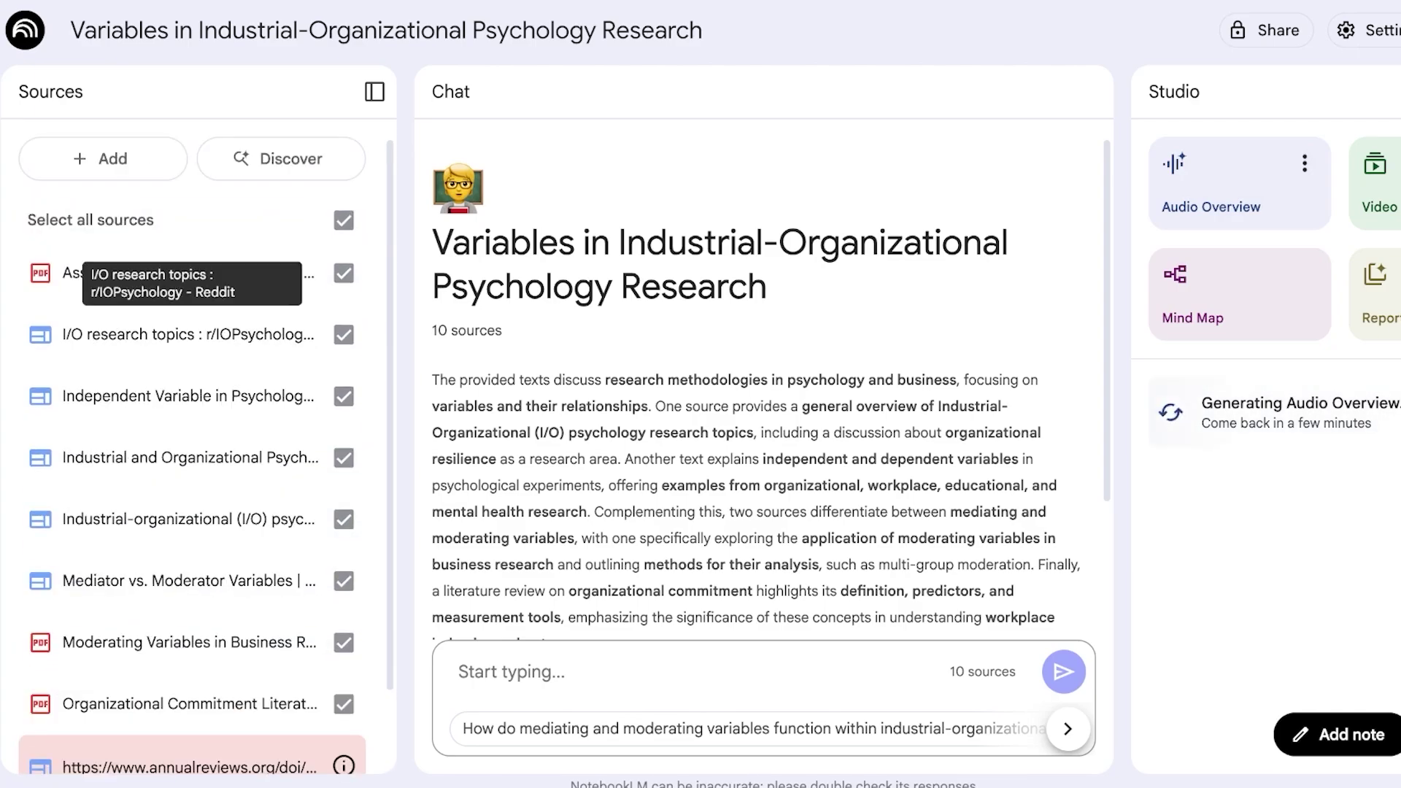
scroll(763, 408, "down", 3)
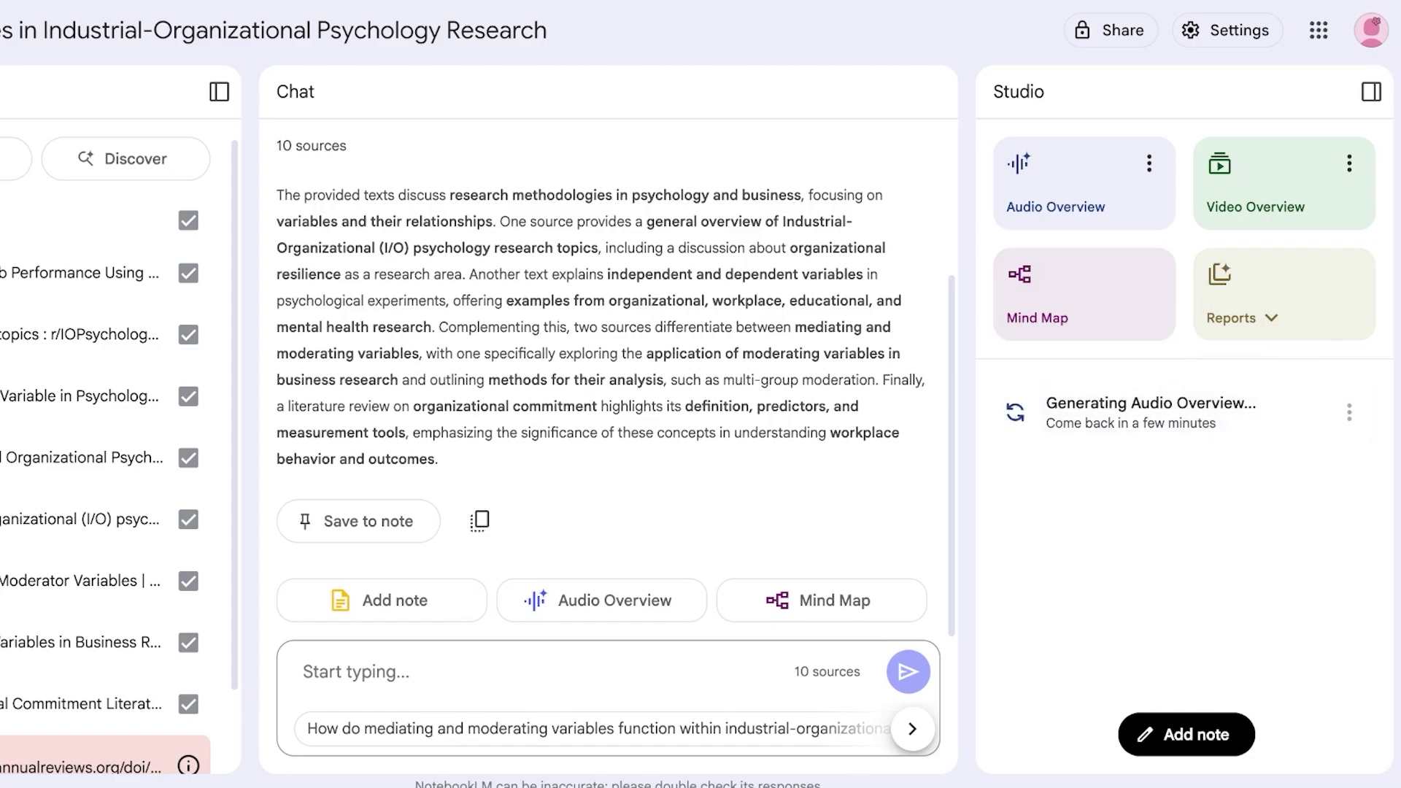
scroll(606, 365, "up", 3)
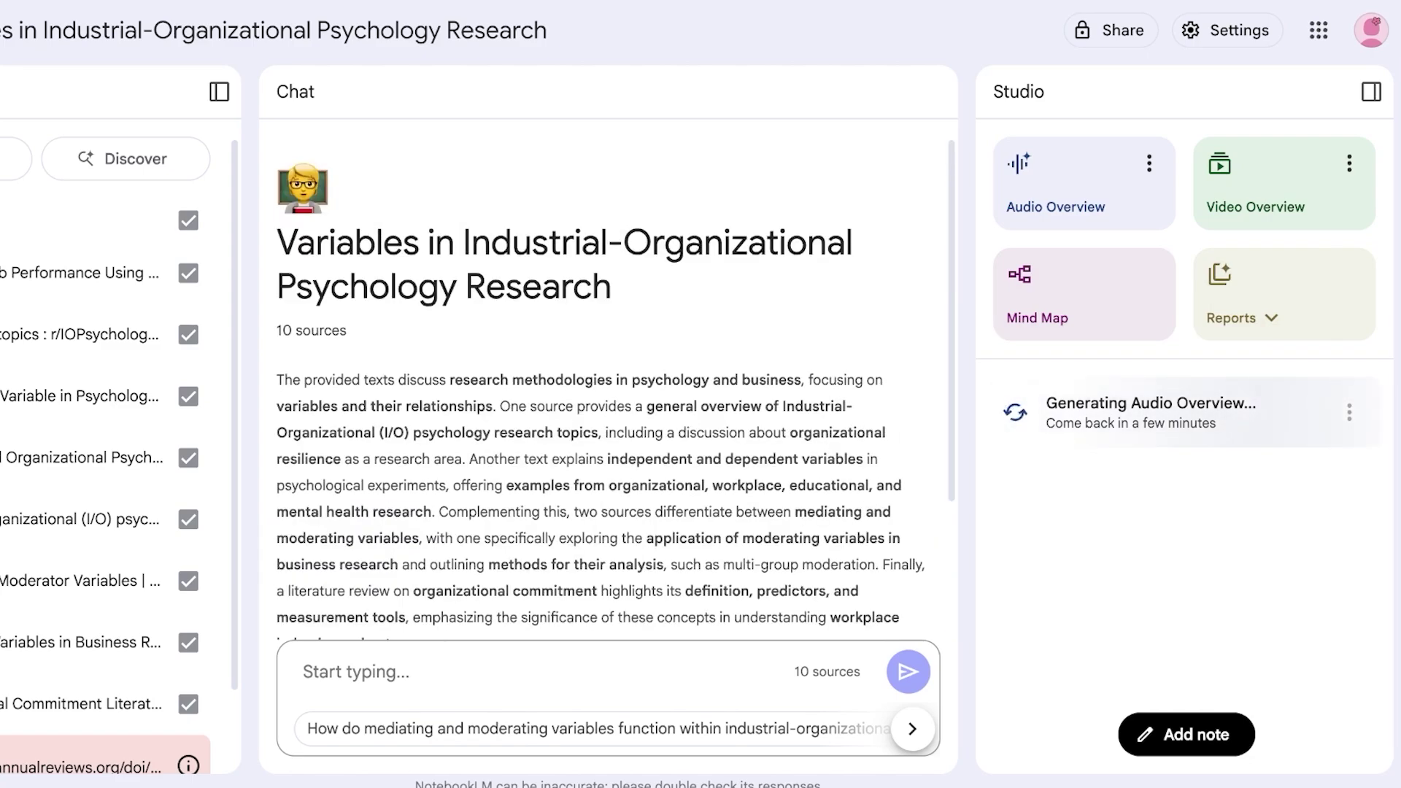
scroll(605, 365, "down", 1)
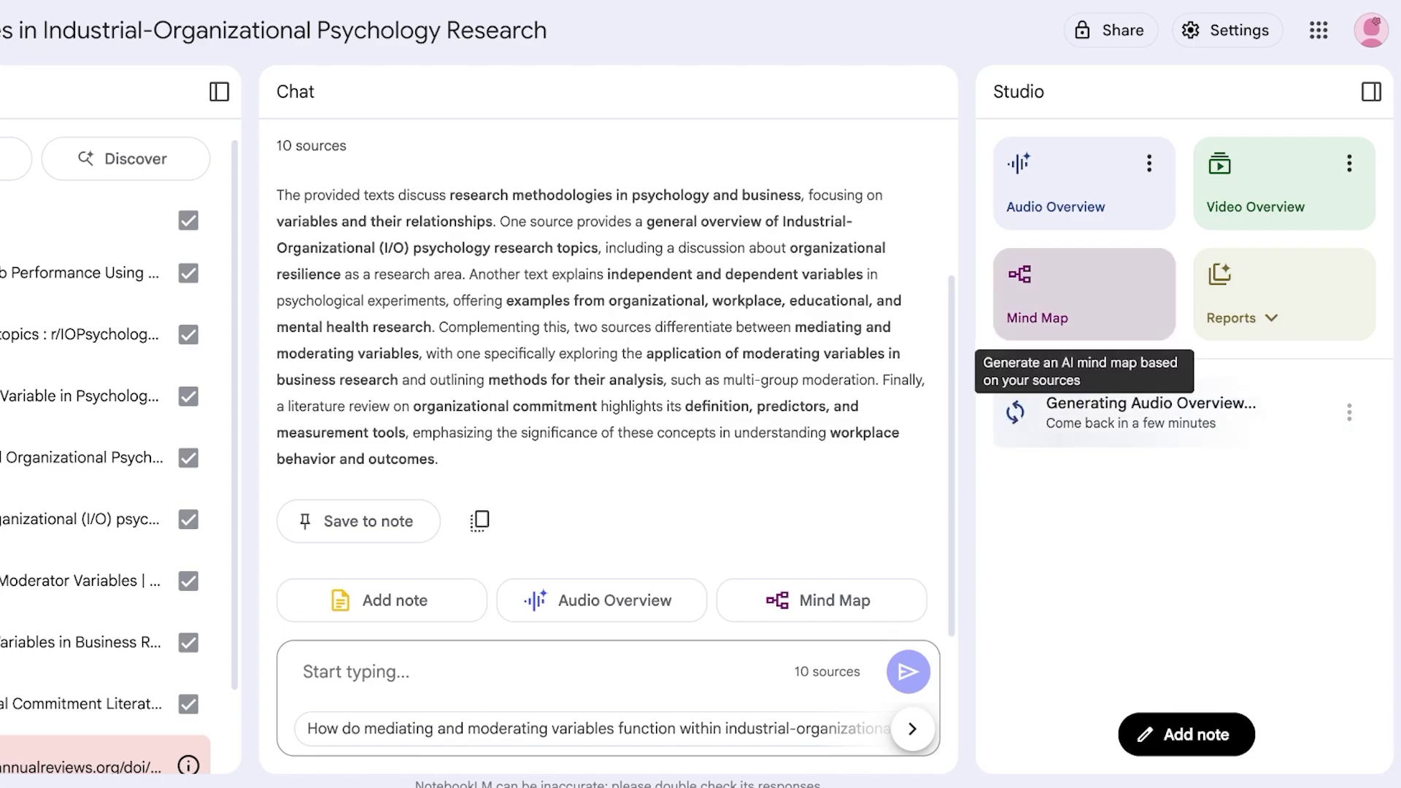
Generate a mind map from the notebook's sources and check which report types are offered.
left_click(1080, 314)
left_click(1240, 318)
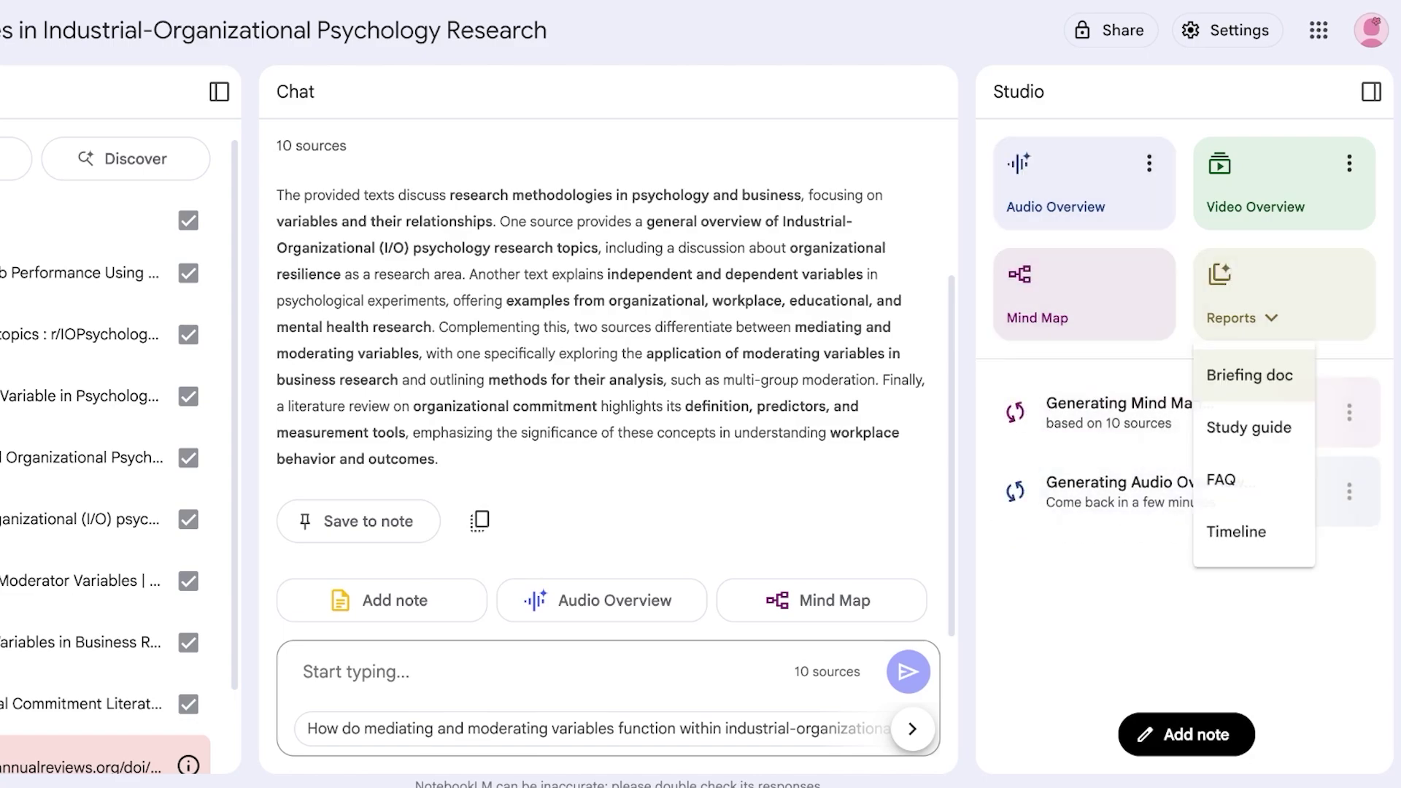
key("Escape")
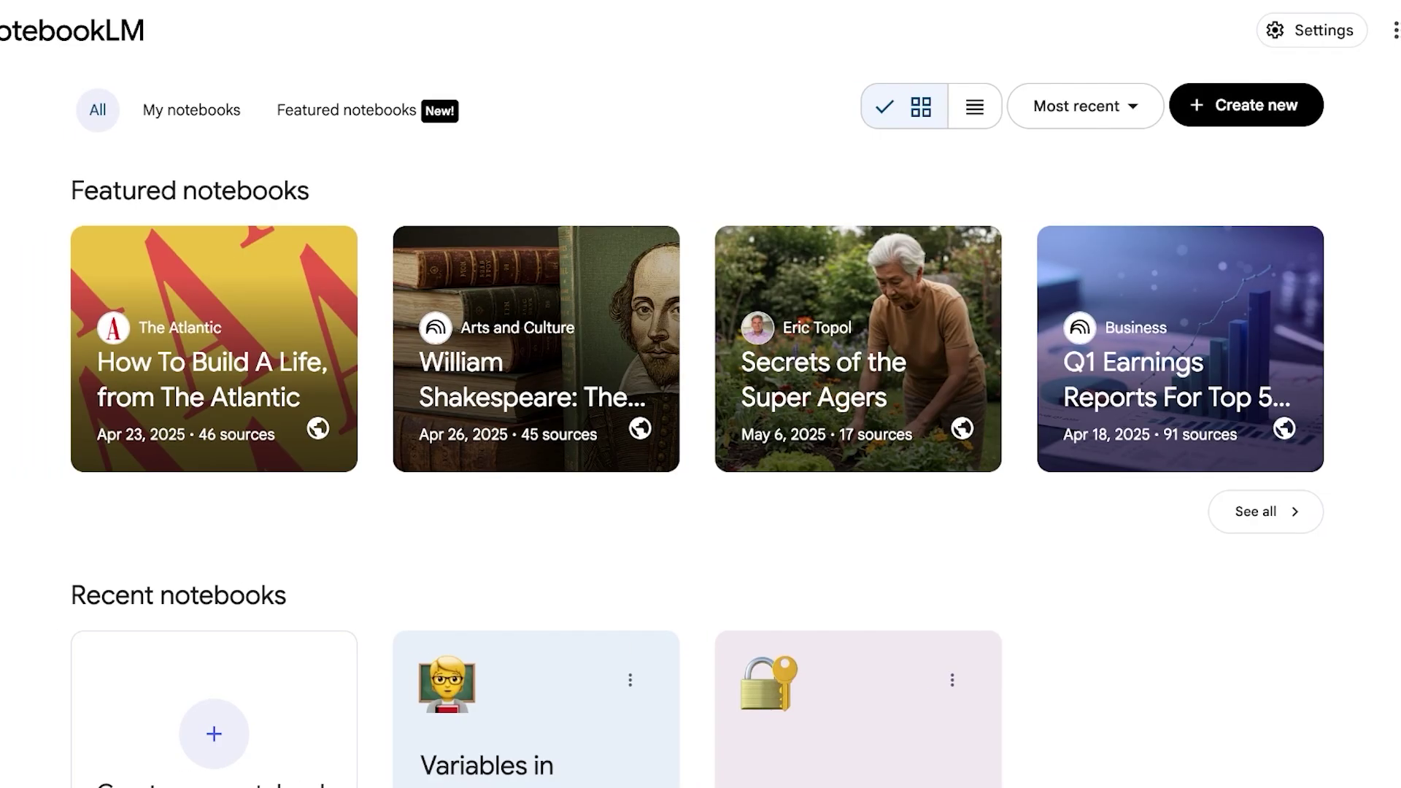
Open the recent notebook "Variables in Industrial-Organizational Psychology Research" and look over its sources and summary.
scroll(701, 423, "up", 3)
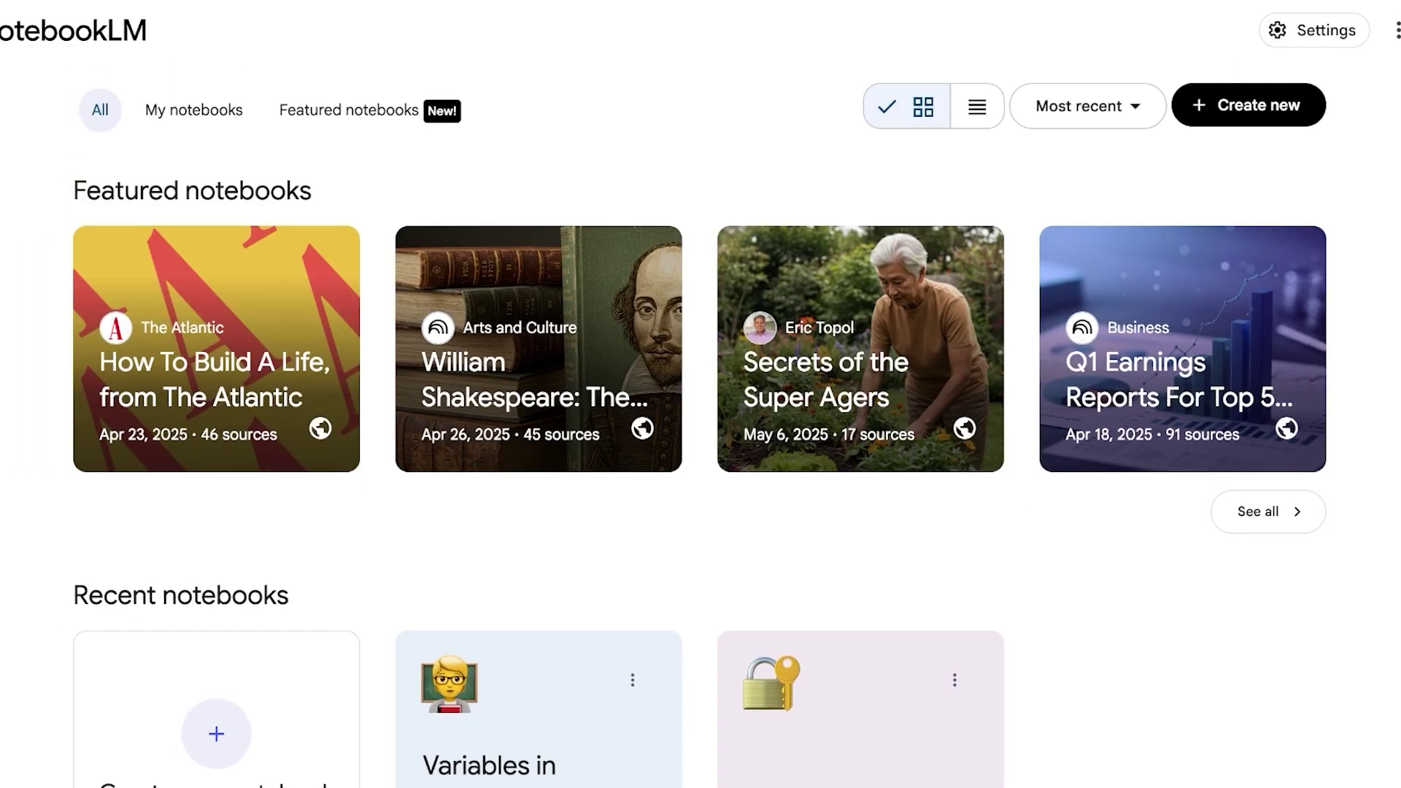
scroll(700, 423, "down", 3)
left_click(539, 555)
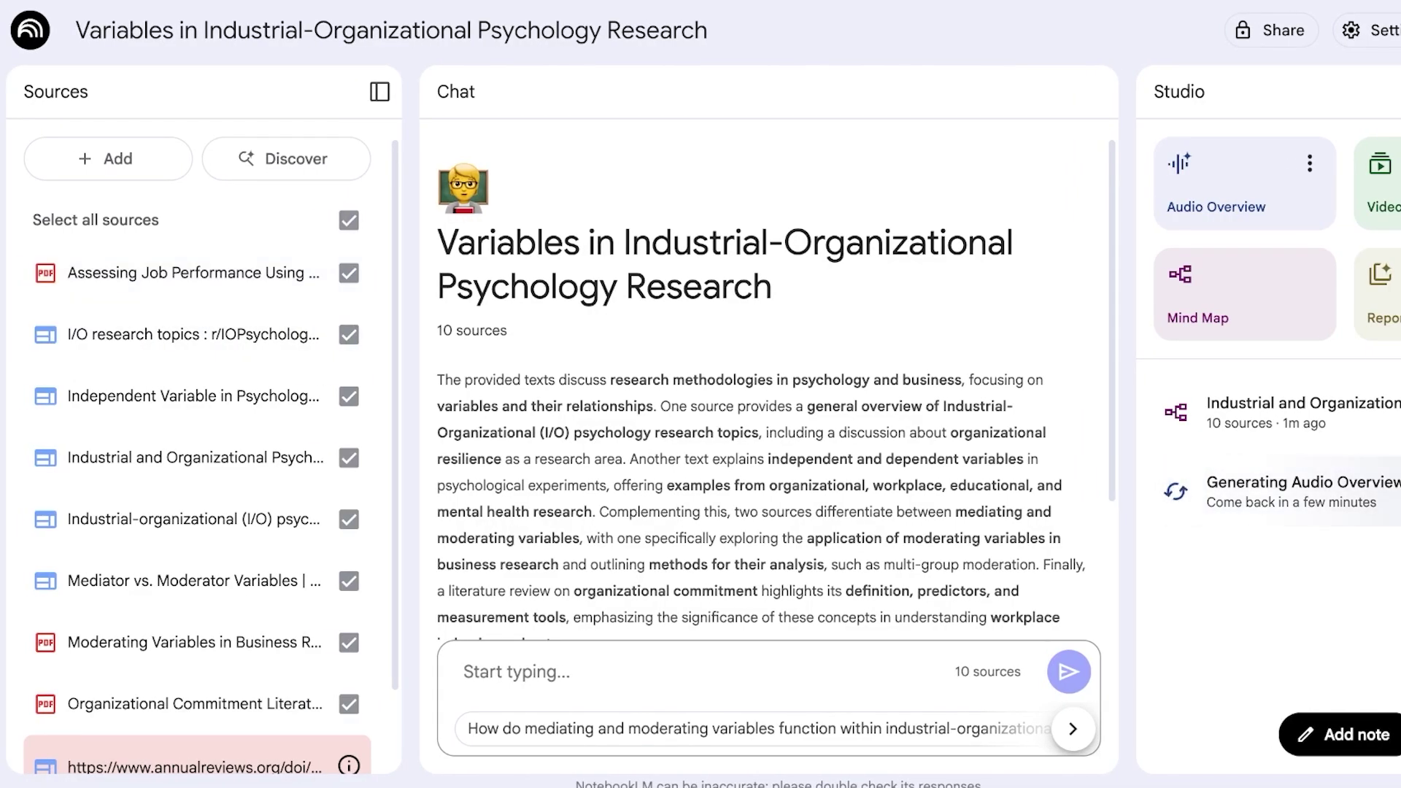
scroll(769, 379, "down", 3)
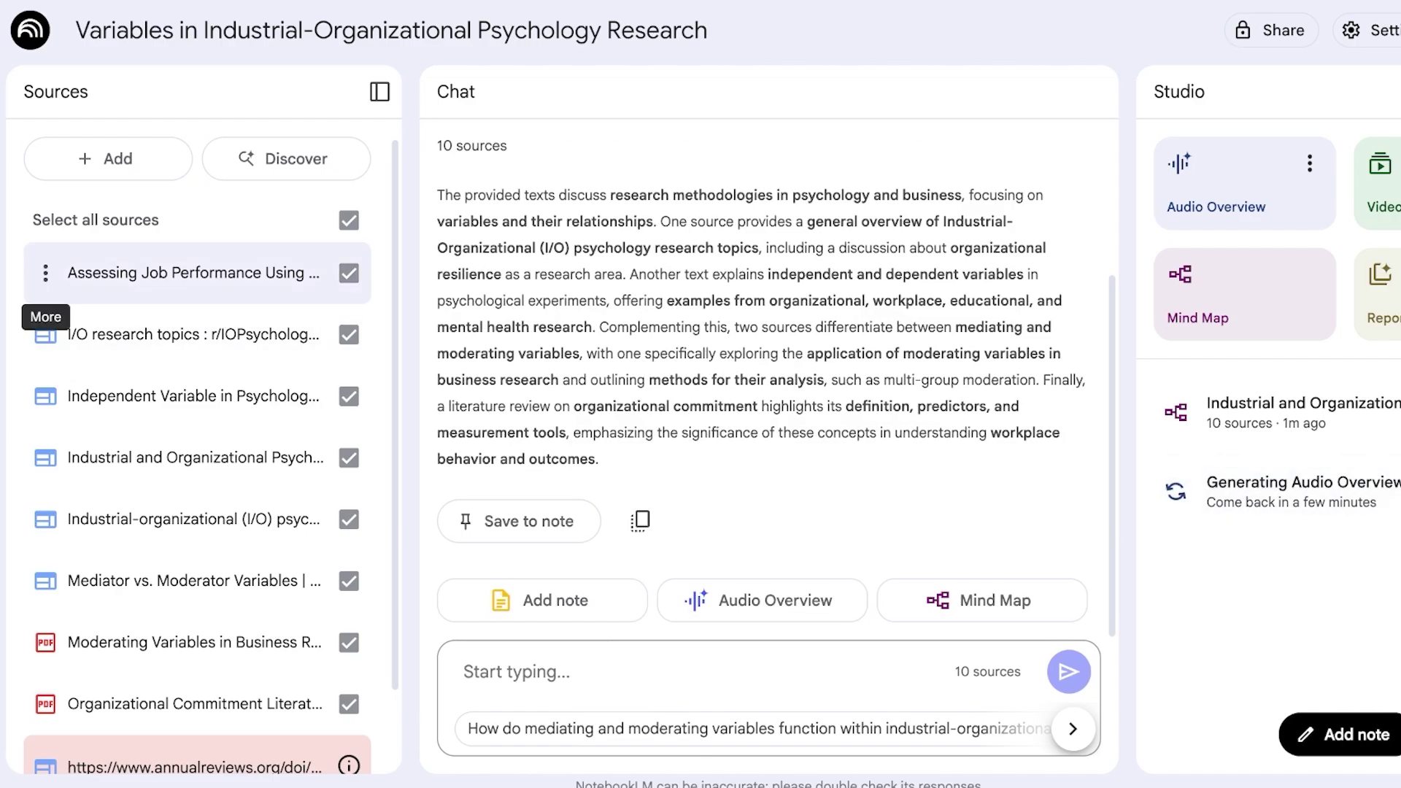
scroll(769, 380, "up", 3)
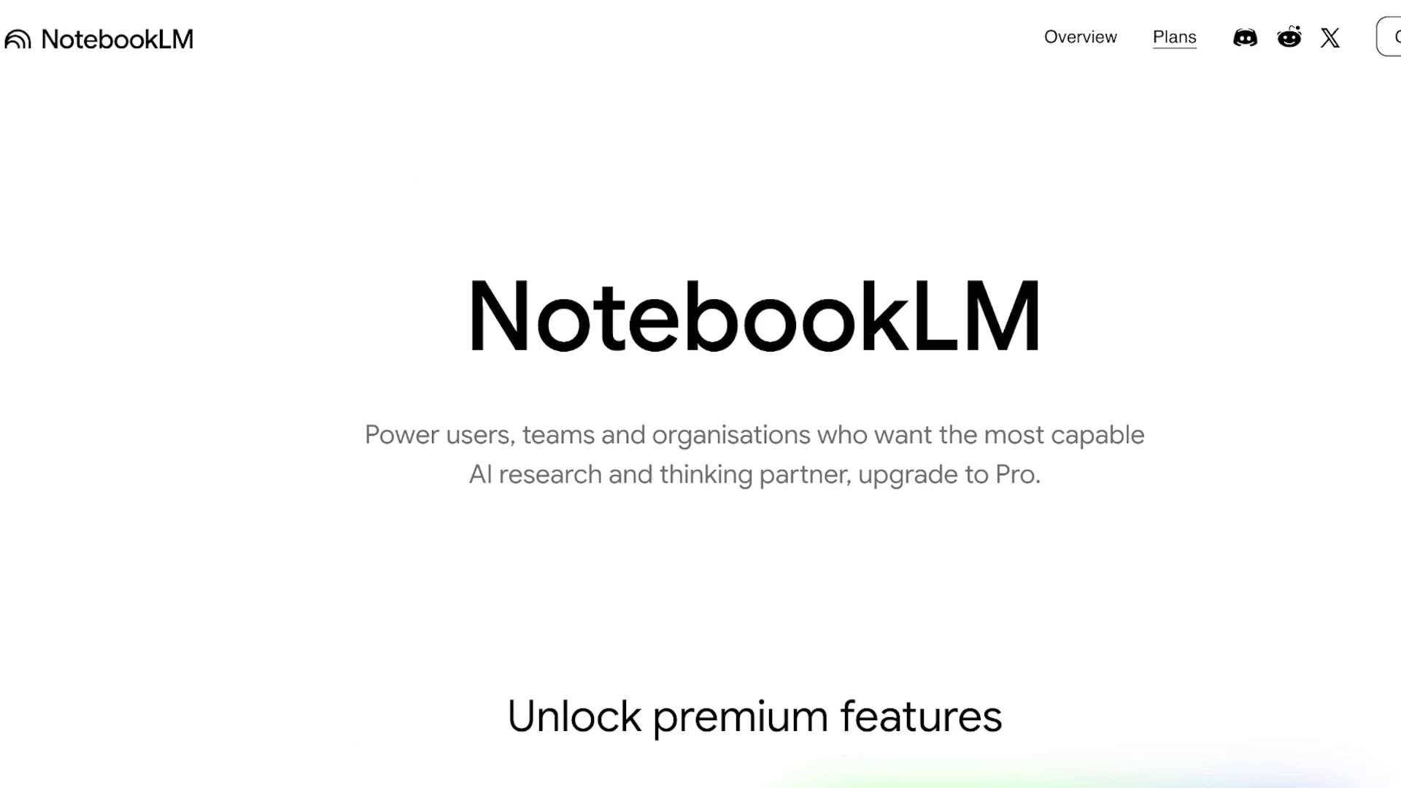
Compare the features of the free NotebookLM plan and NotebookLM in Pro, and return to the list of recent notebooks.
scroll(701, 438, "down", 8)
scroll(701, 438, "down", 1)
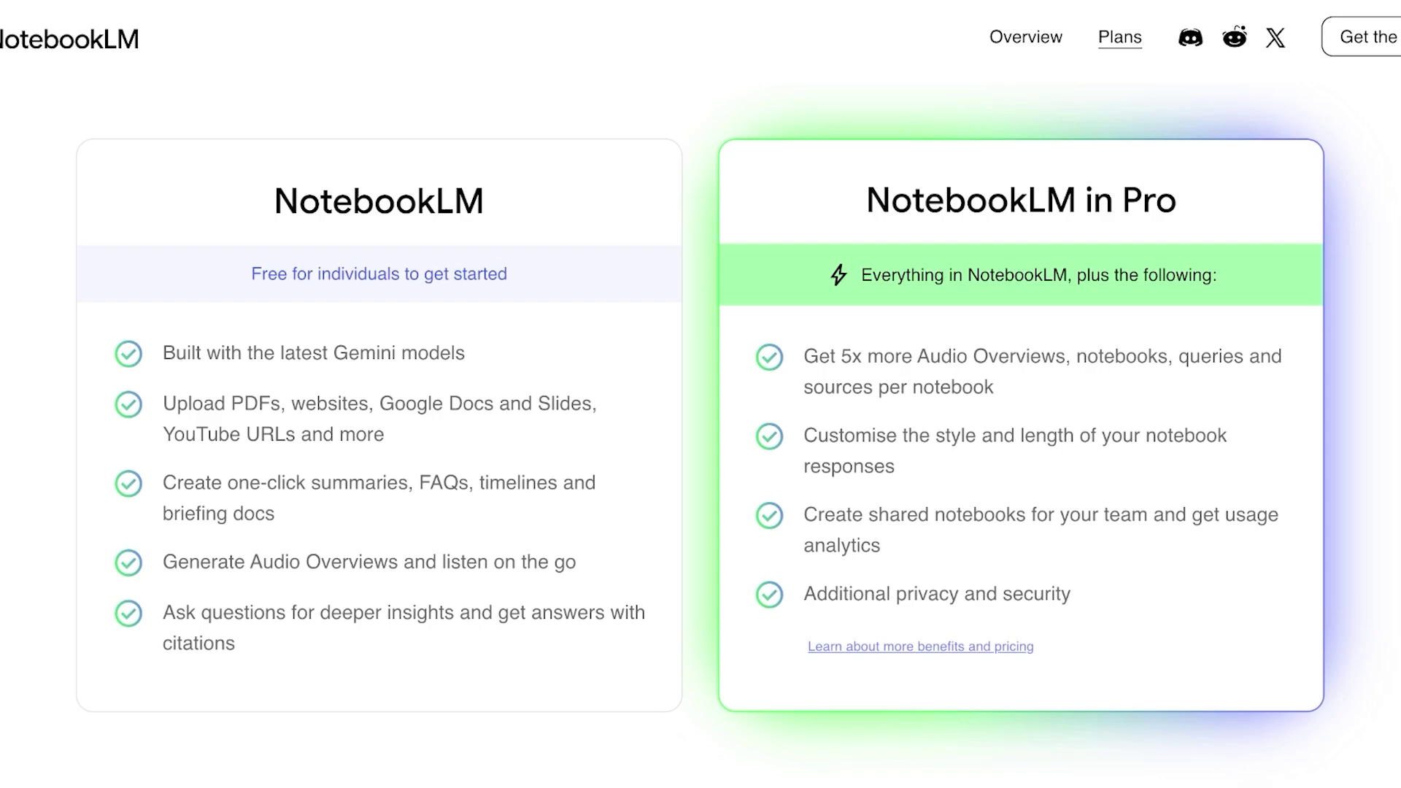
scroll(700, 437, "down", 1)
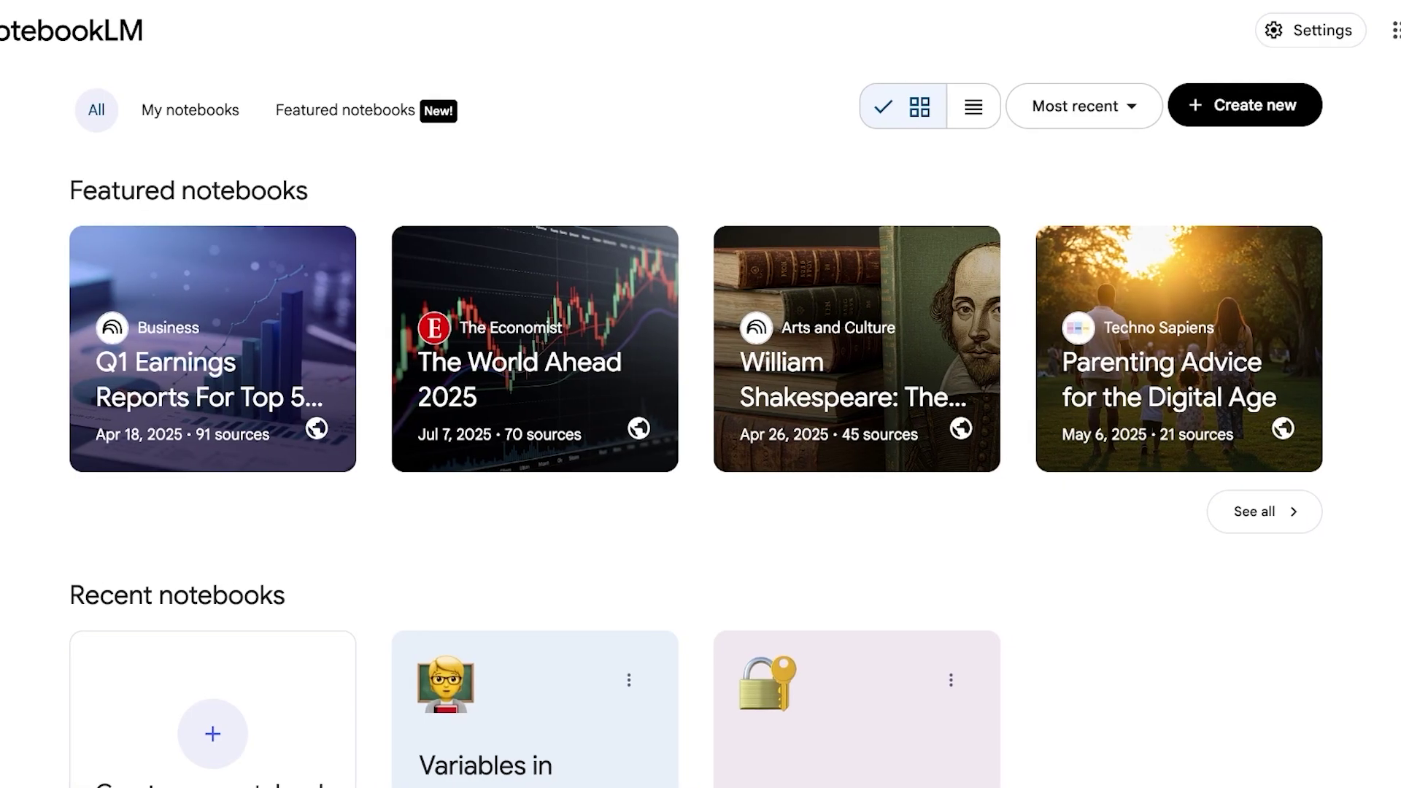
scroll(700, 438, "down", 2)
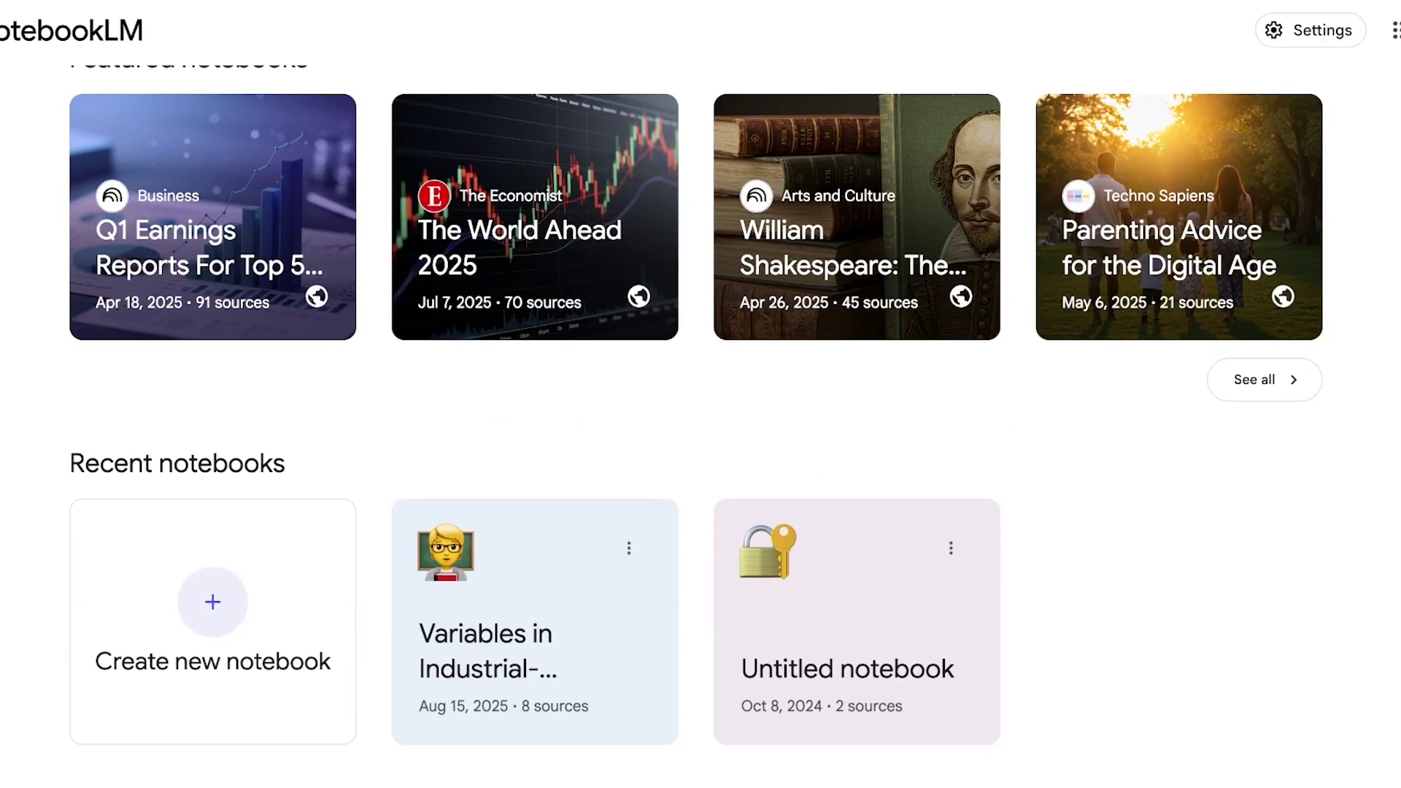